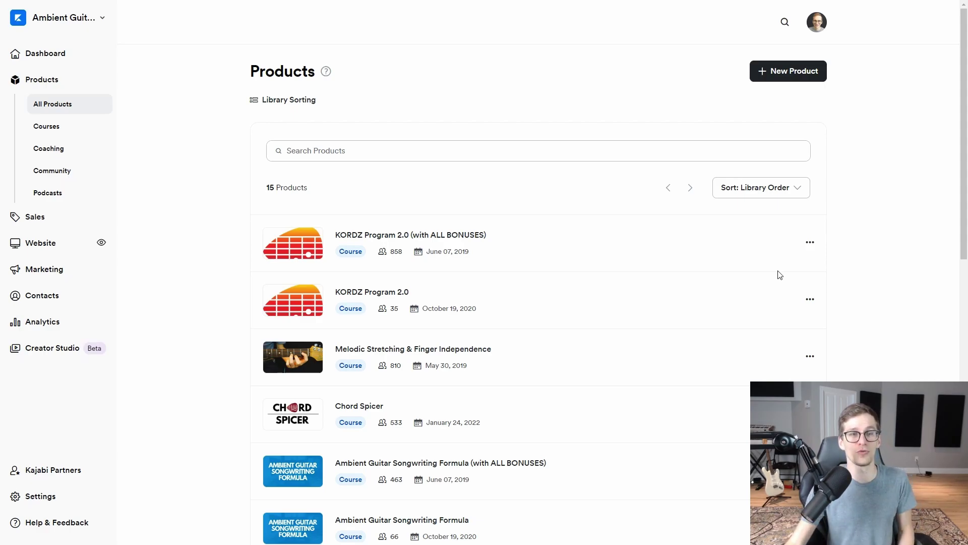
- Look through the existing product list and the product types offered for a new product
scroll(277, 192, down, 10)
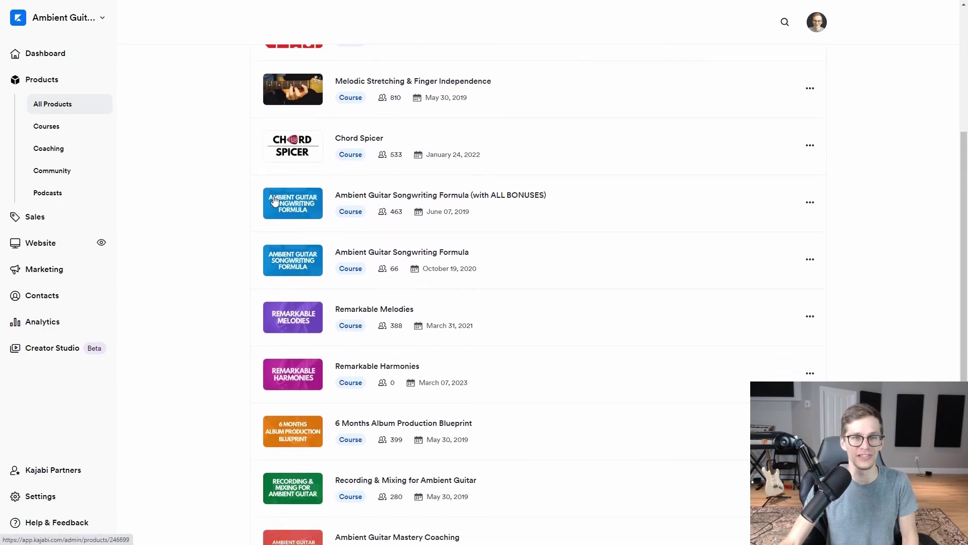
scroll(305, 233, down, 1)
scroll(255, 369, up, 11)
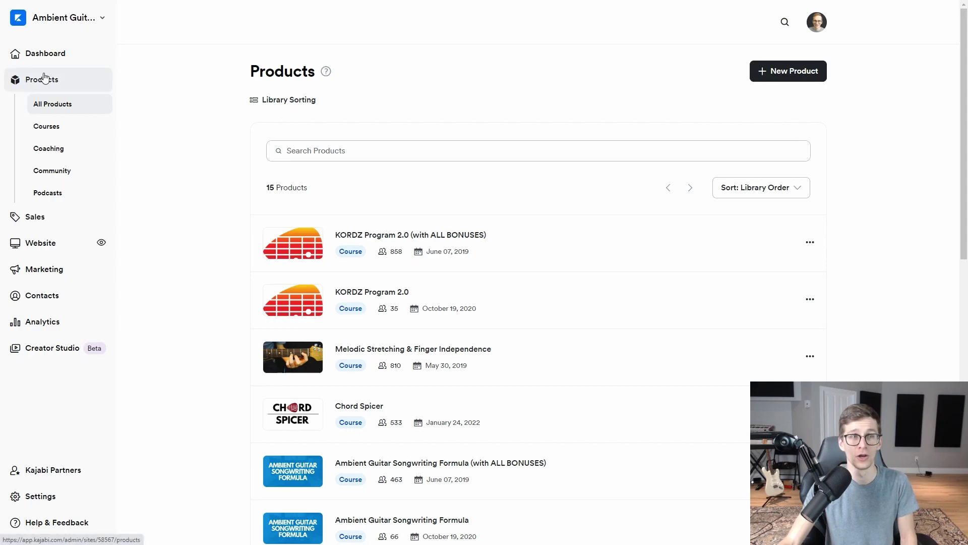
click(783, 78)
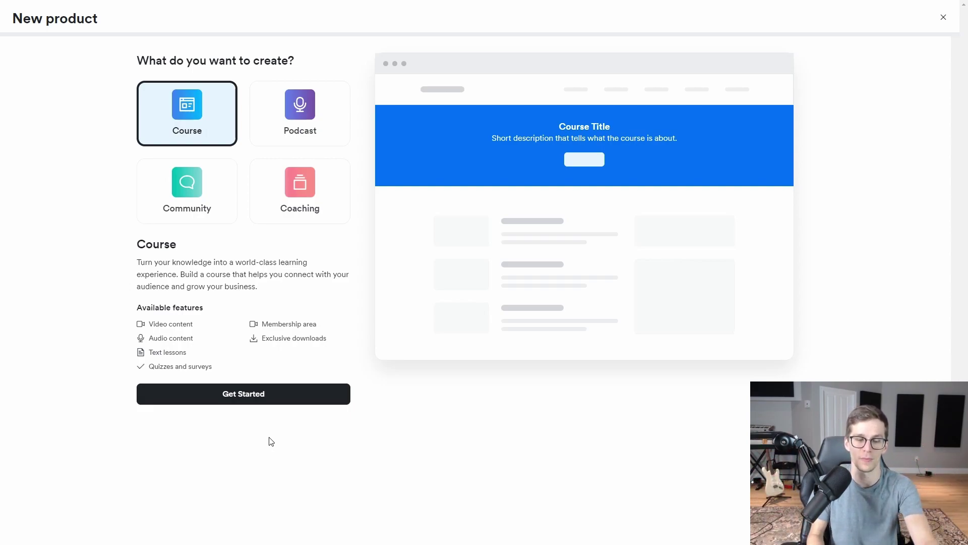
key(Escape)
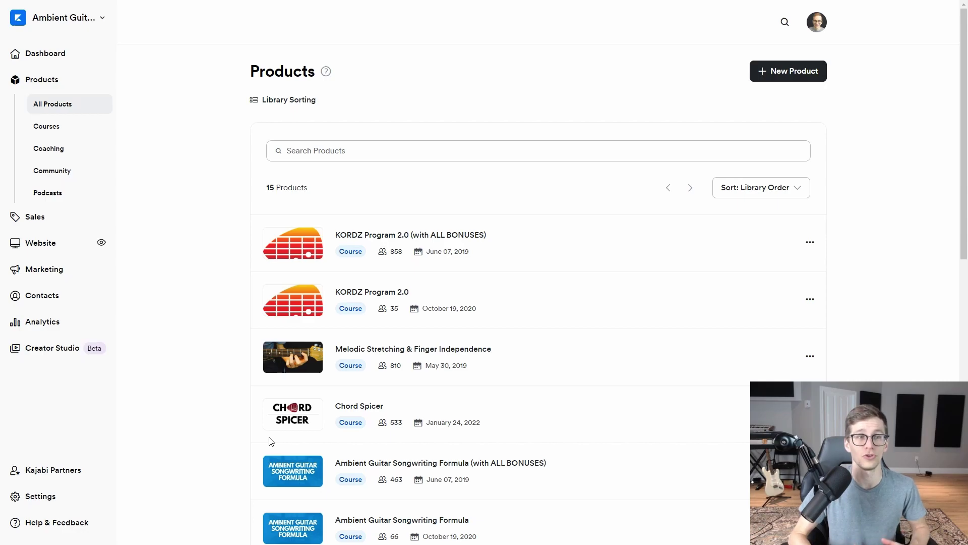
- Start a new sales offer titled "Bundle de formation #1"
click(36, 218)
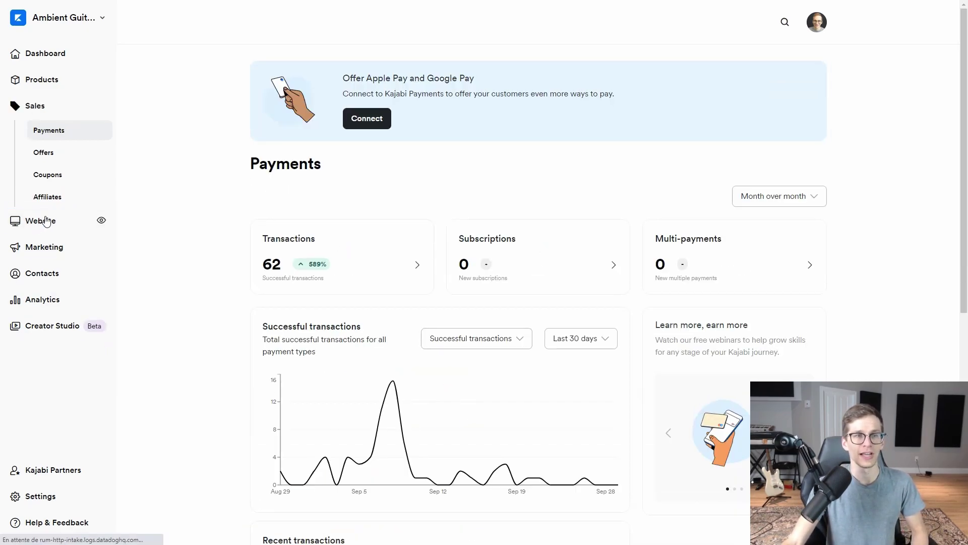
click(49, 158)
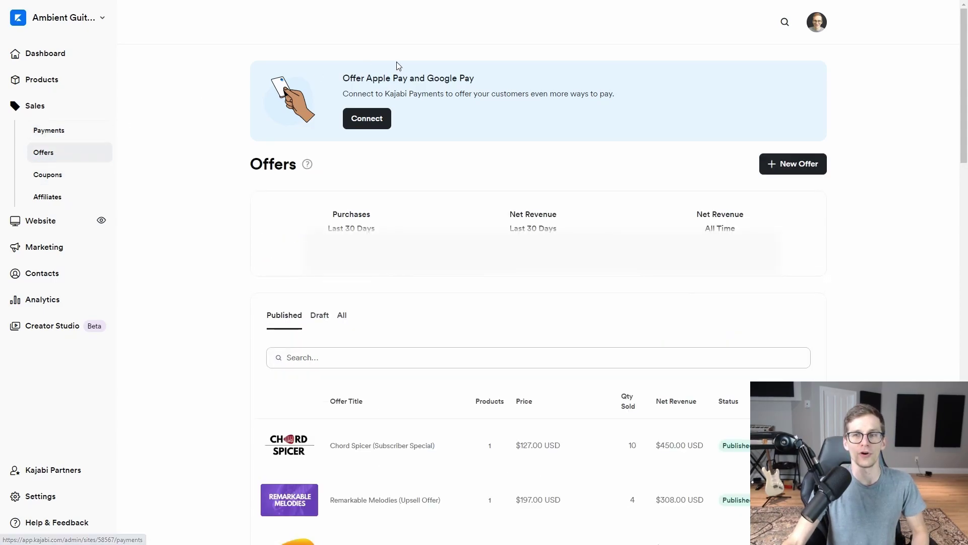
click(785, 165)
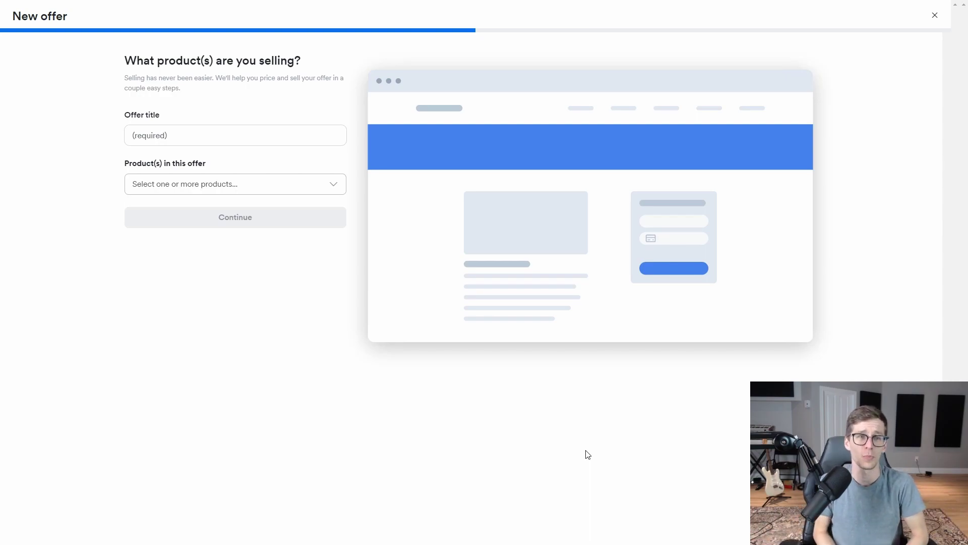
click(199, 134)
text(Bundle )
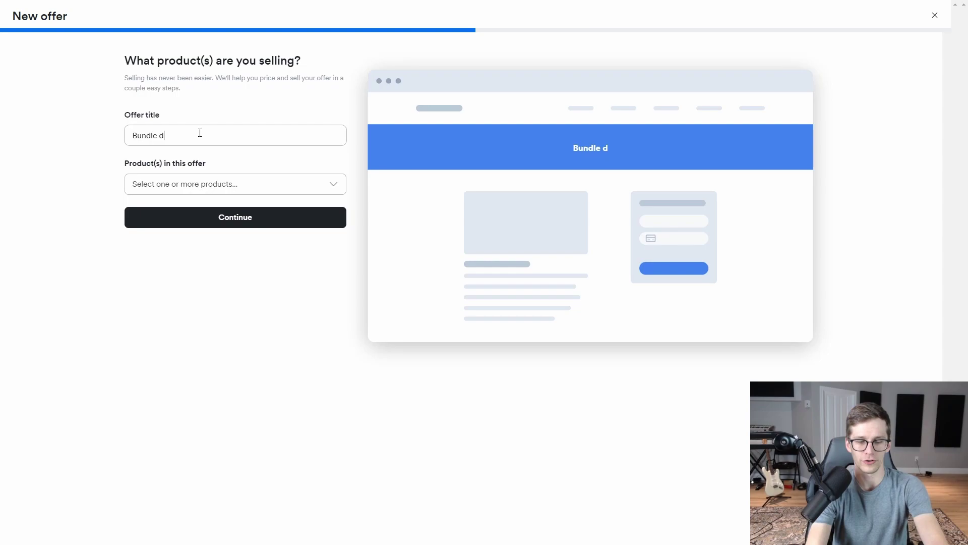
text(de formation #1)
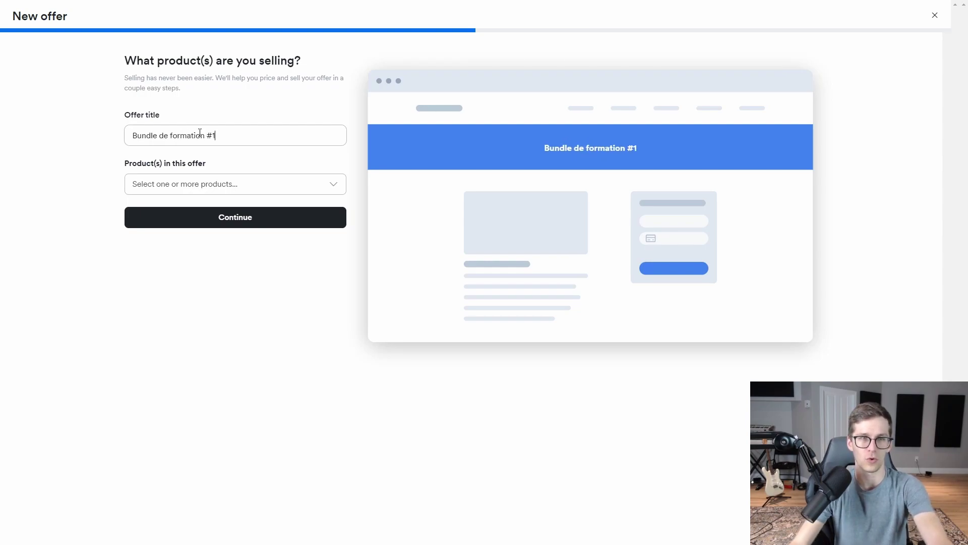
click(206, 144)
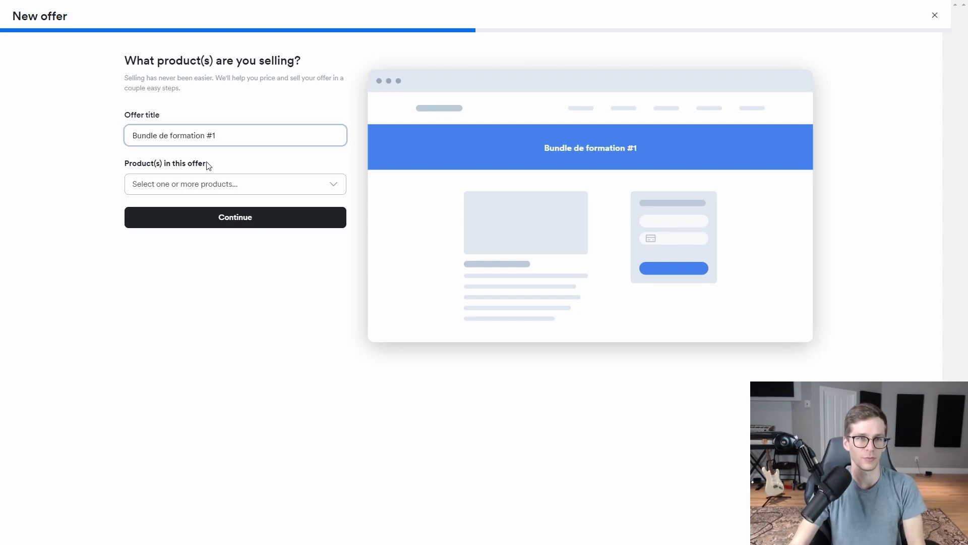
- Add Remarkable Melodies, Chord Spicer, Landscape To Soundscape and Remarkable Harmonies to the offer and continue to its pricing
click(172, 188)
scroll(190, 250, down, 3)
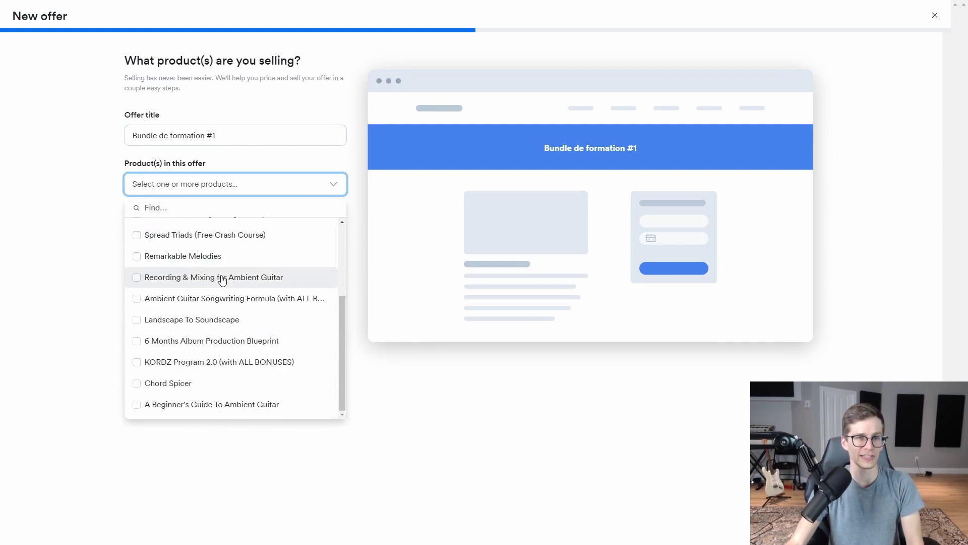
click(163, 260)
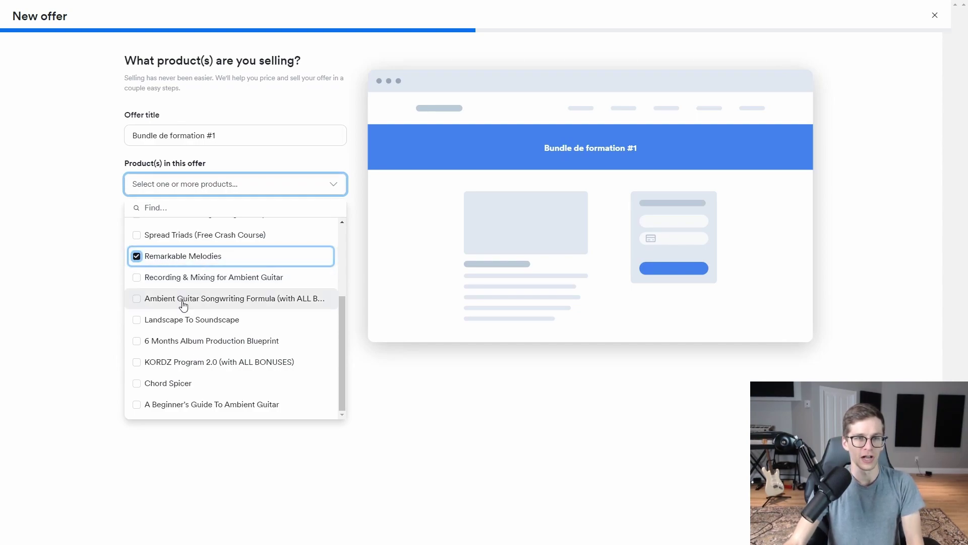
click(146, 381)
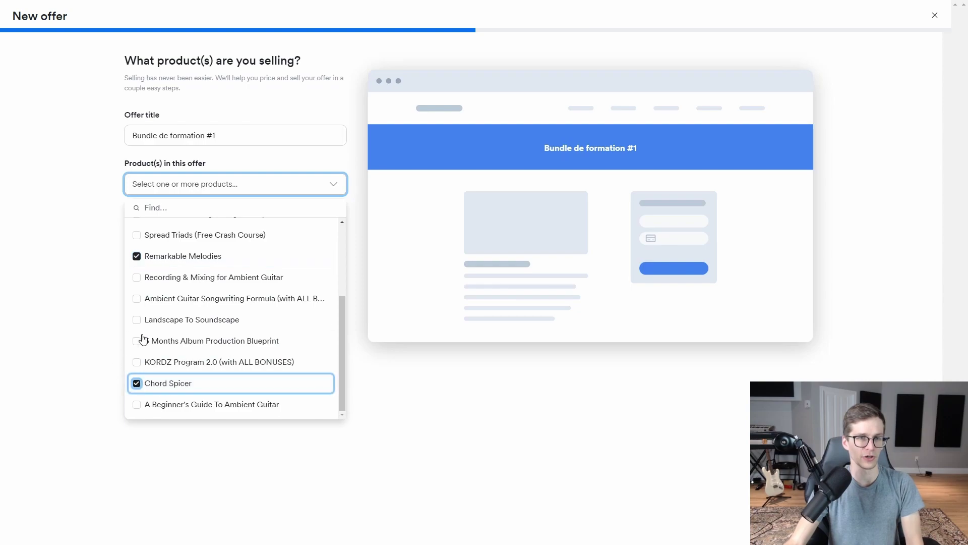
click(177, 324)
scroll(176, 324, up, 3)
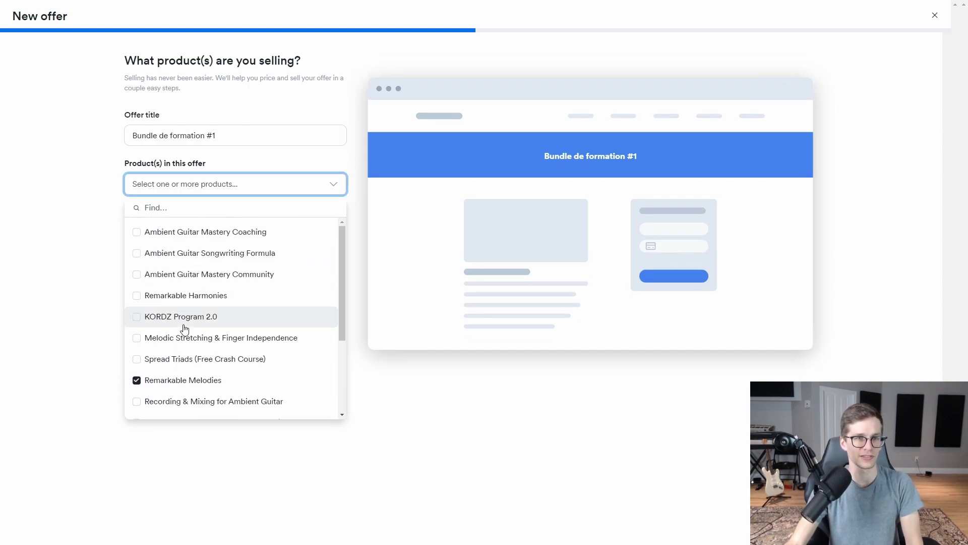
click(196, 300)
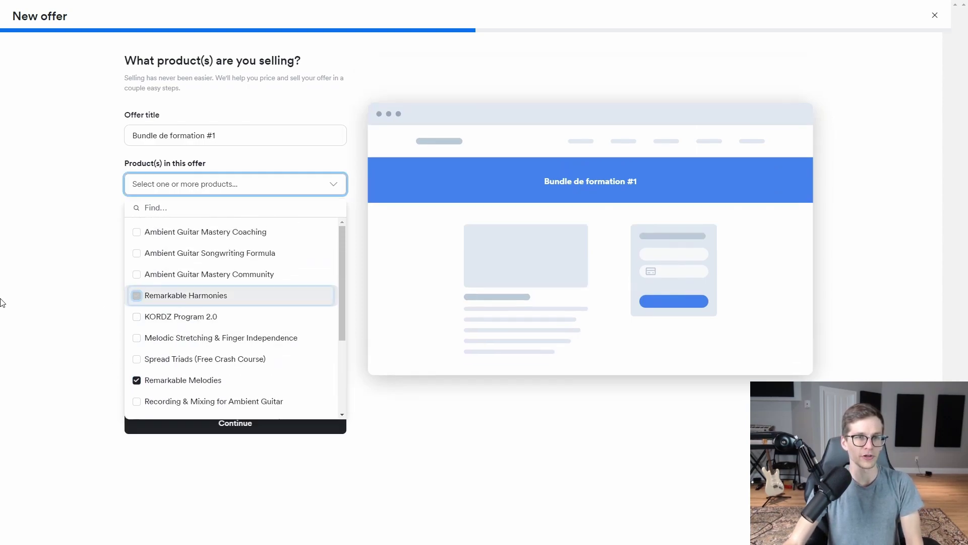
click(36, 299)
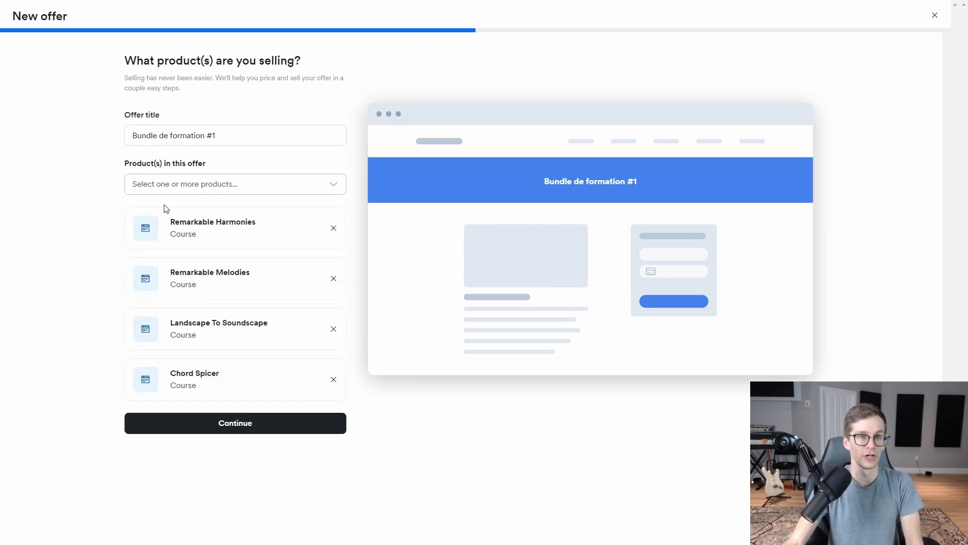
click(230, 424)
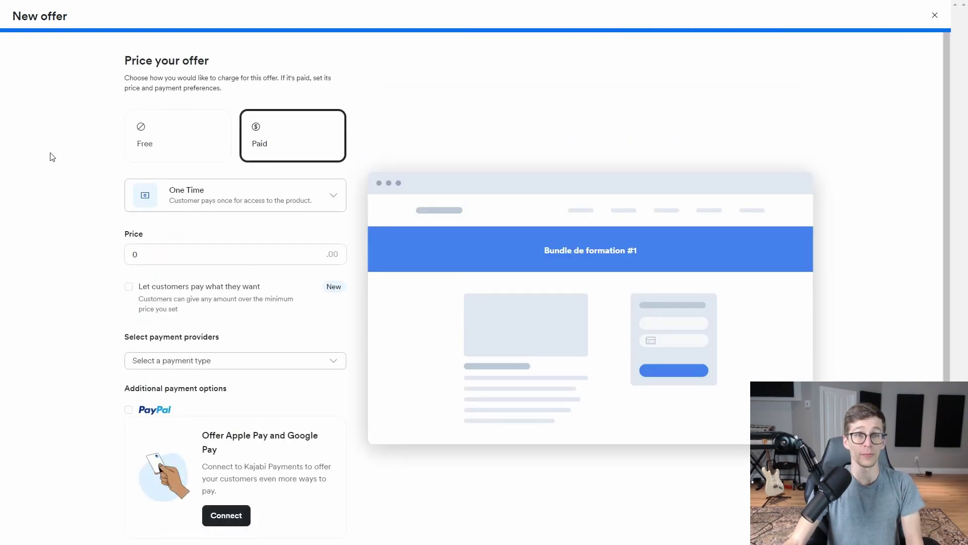
- Try the Multi-pay payment option for the offer and return it to One Time
click(174, 195)
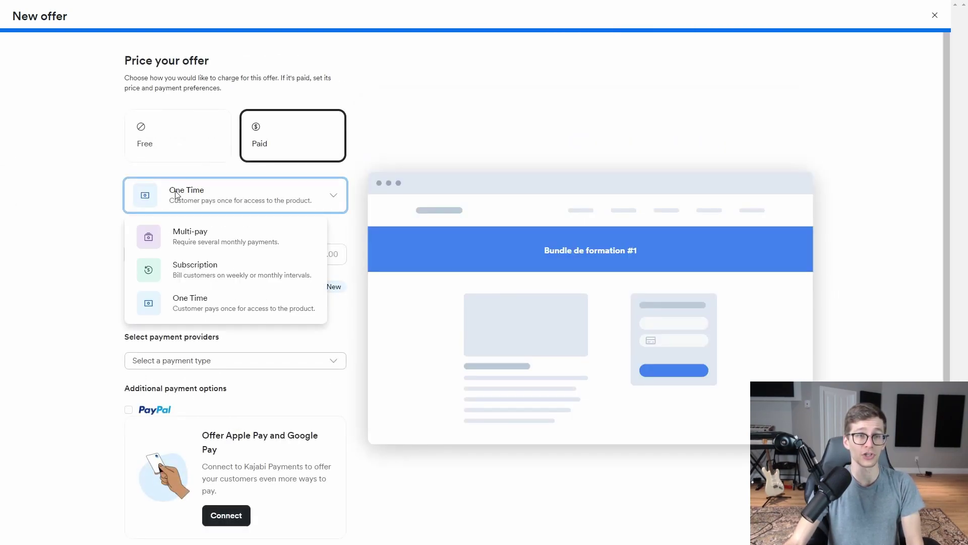
click(199, 237)
click(205, 202)
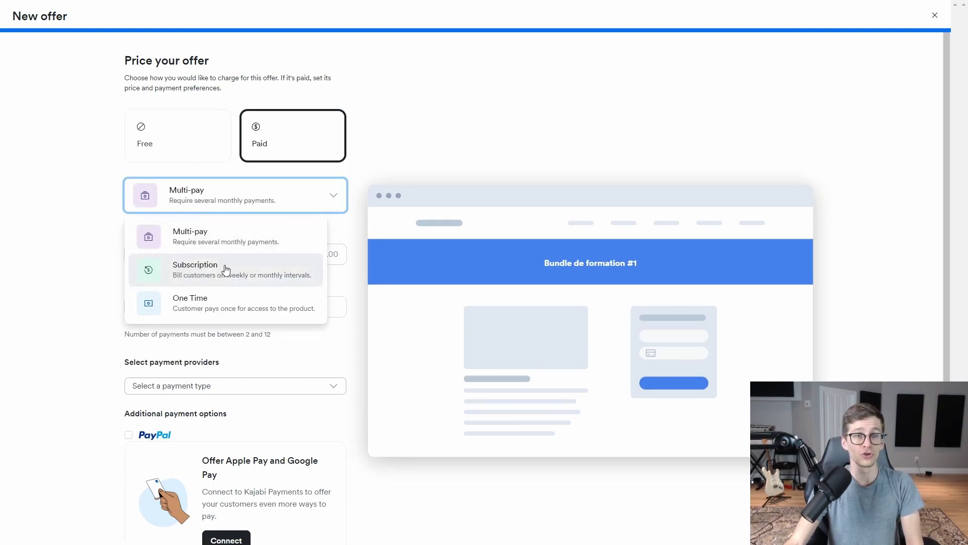
click(201, 243)
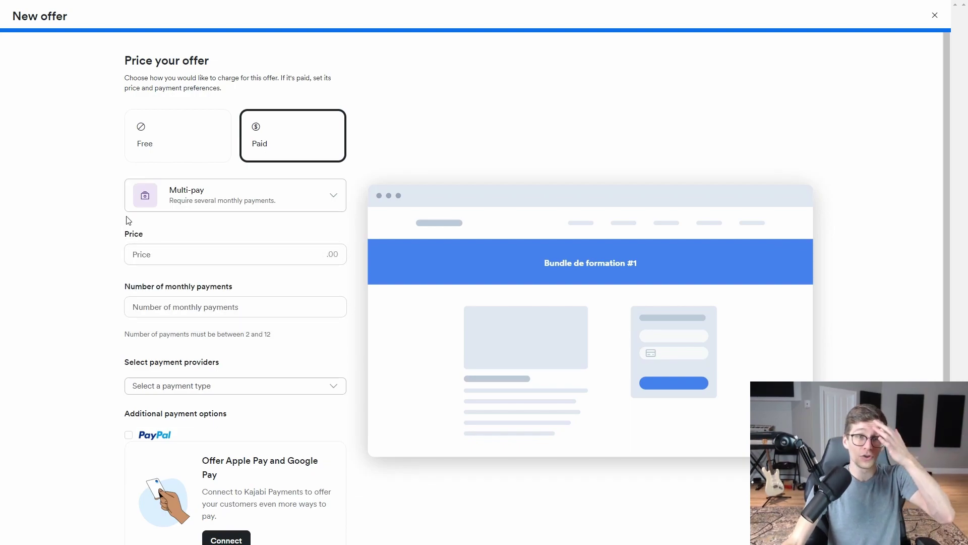
click(168, 196)
click(193, 303)
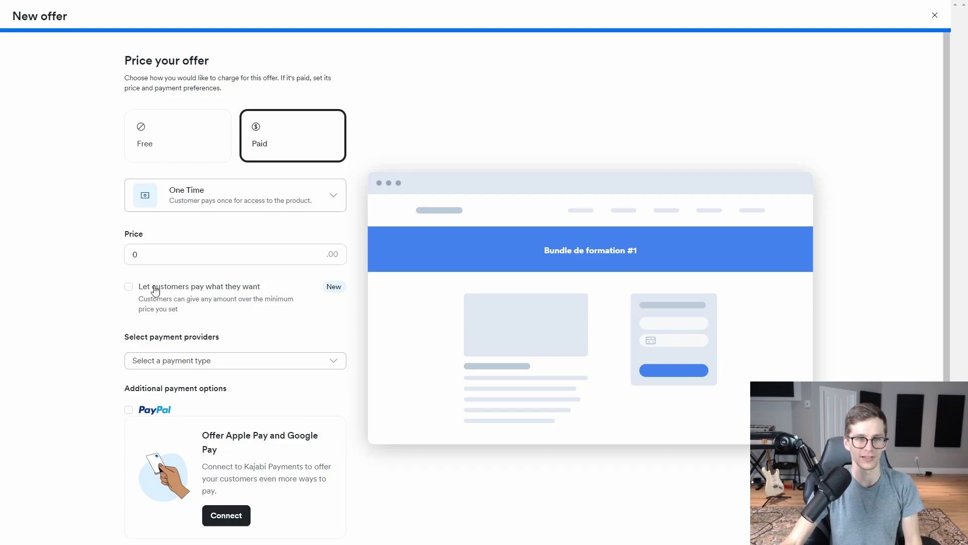
- Price the offer at 397, accept payments through Stripe and PayPal, and save it
click(151, 255)
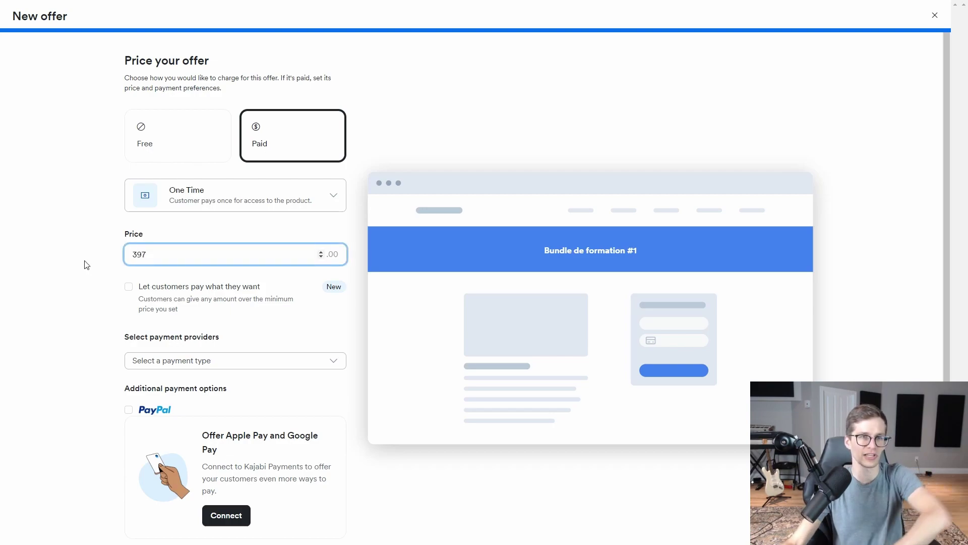
click(79, 256)
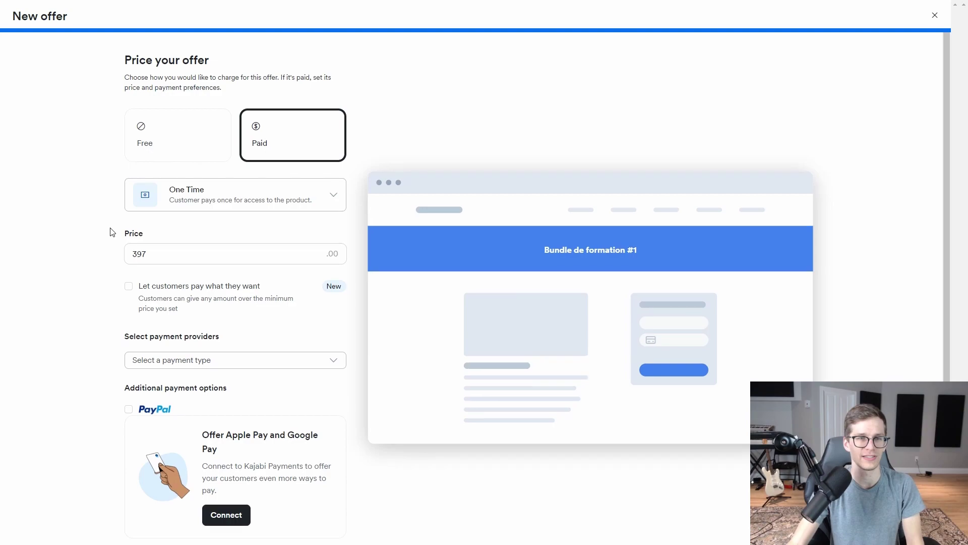
scroll(103, 241, down, 1)
click(170, 322)
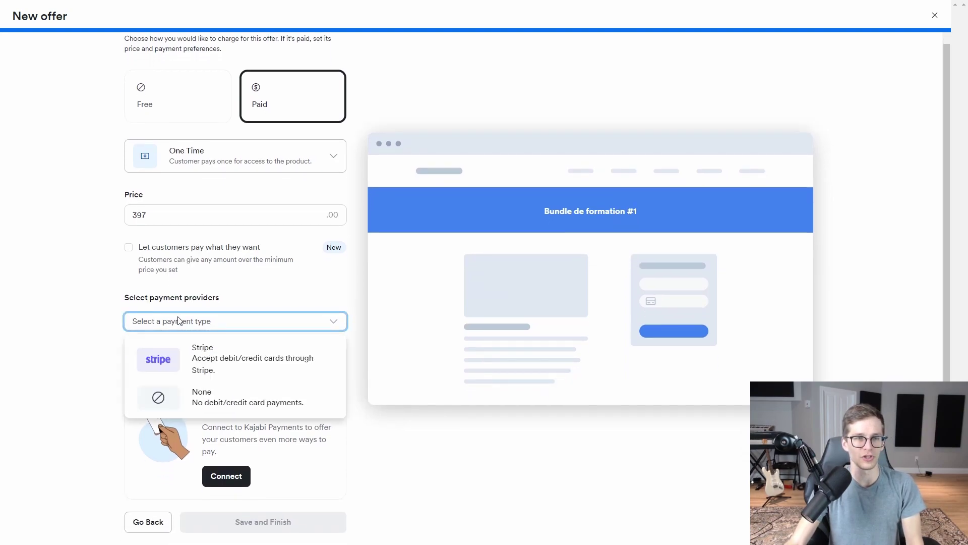
click(217, 361)
click(128, 386)
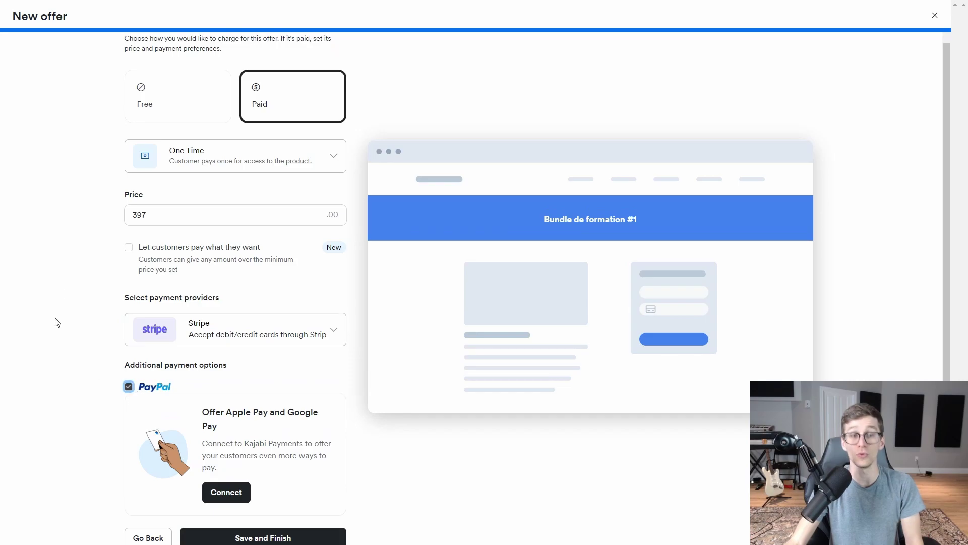
scroll(140, 346, down, 1)
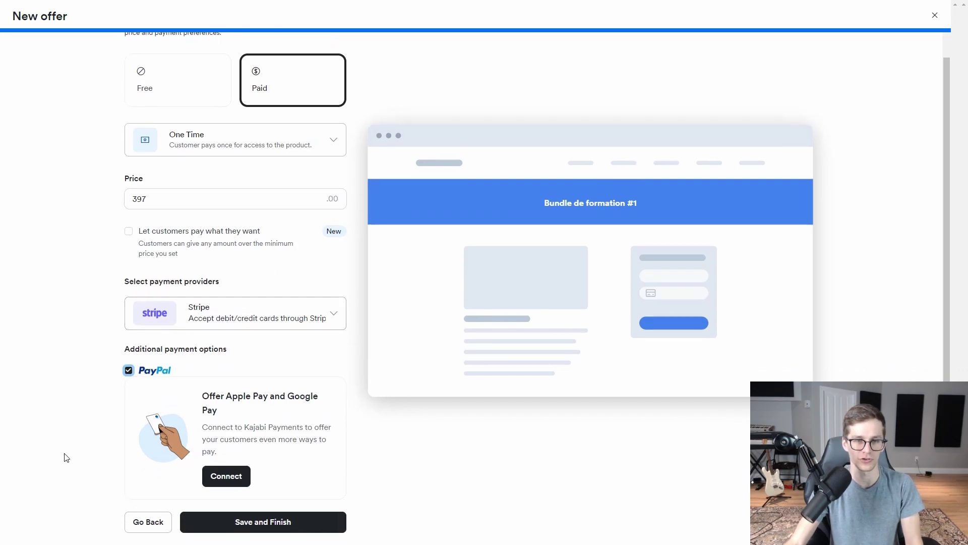
click(231, 525)
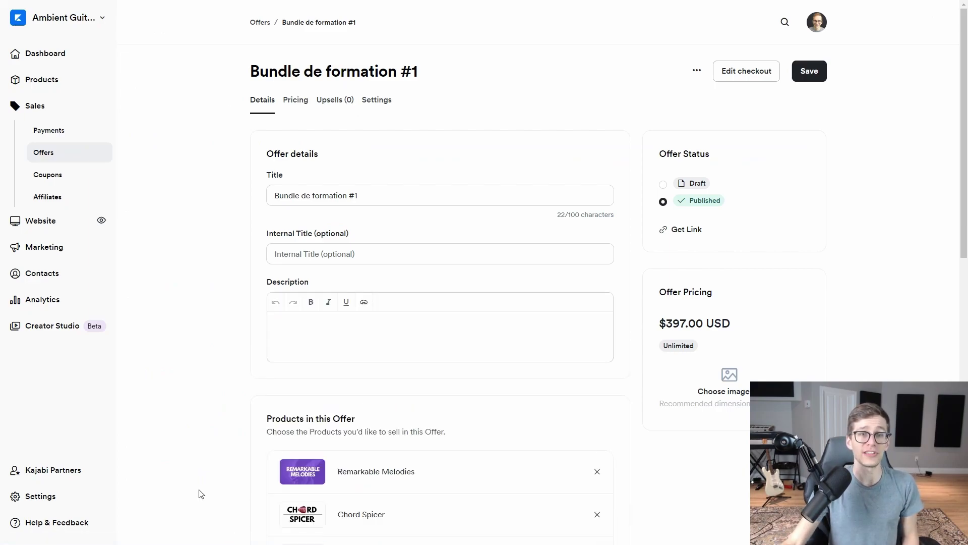
- Get the offer's link and review its product access and post-purchase settings
click(683, 230)
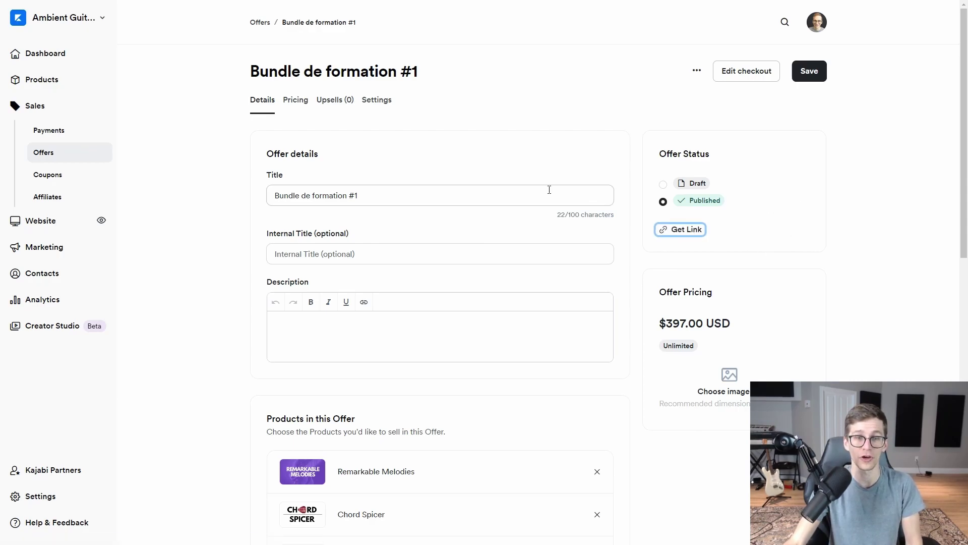
scroll(549, 190, down, 5)
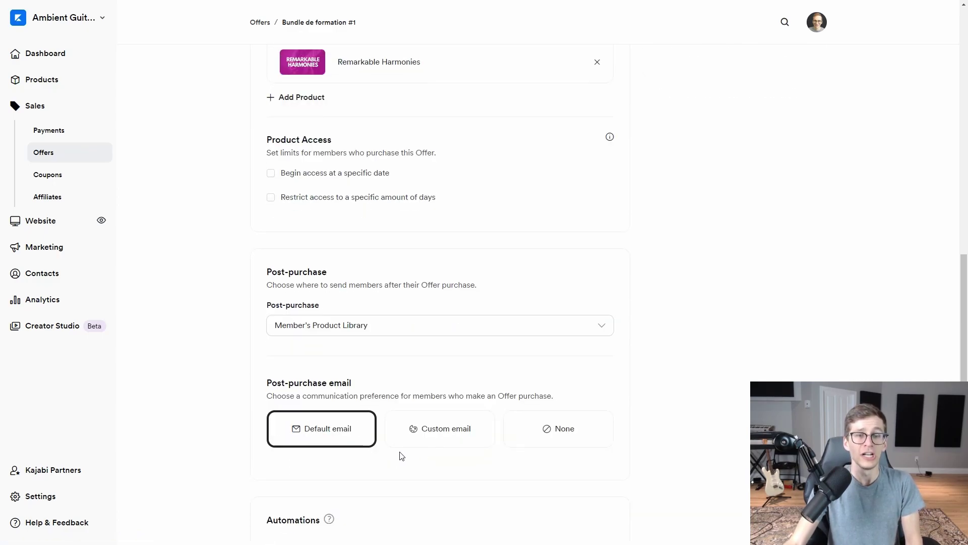
scroll(400, 453, up, 15)
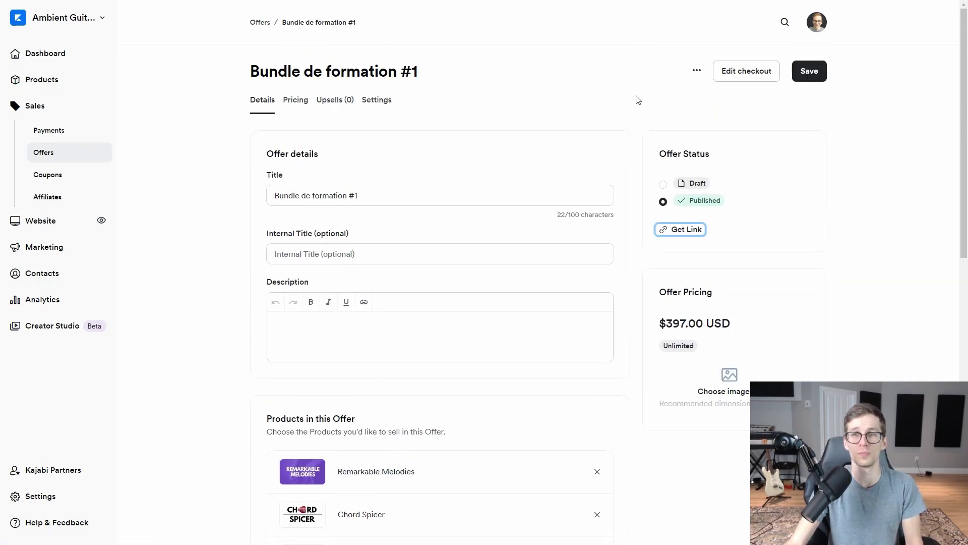
- Open the offer's checkout page for editing and replace the placeholder checkout description with "$1000 $397"
click(744, 74)
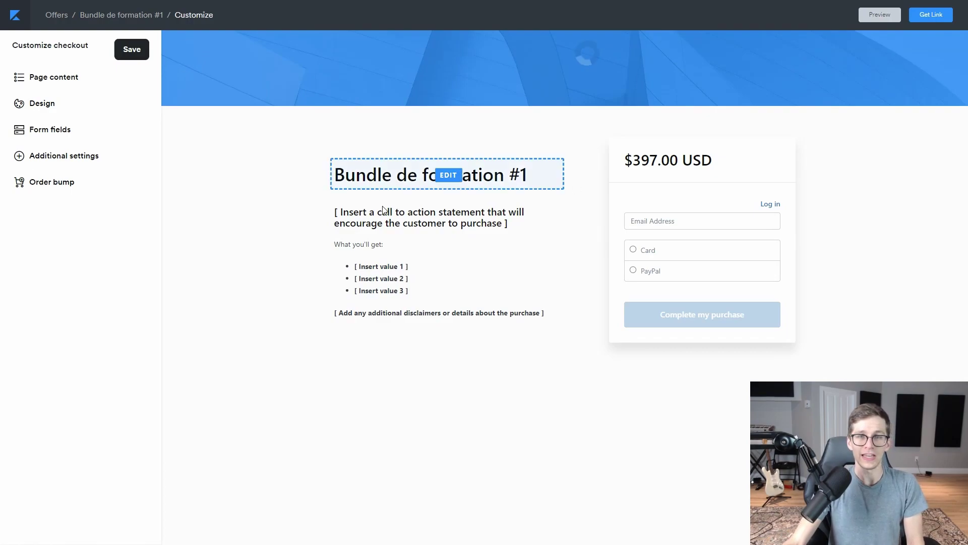
click(446, 60)
click(394, 176)
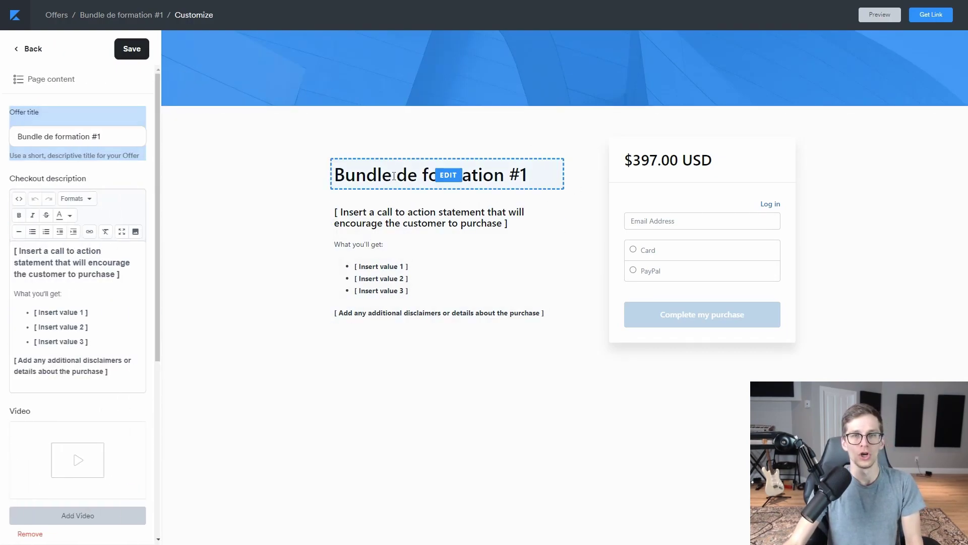
click(429, 265)
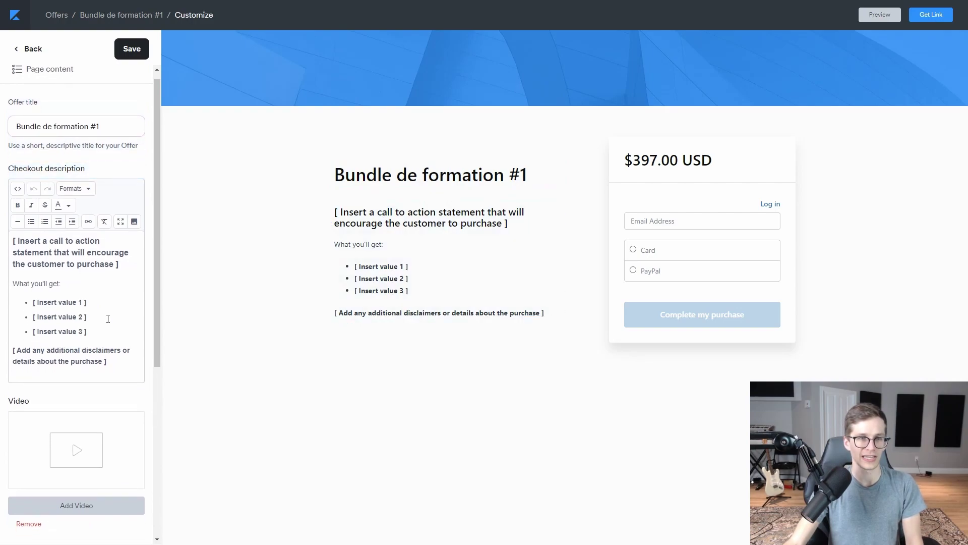
drag(135, 366, 1, 156)
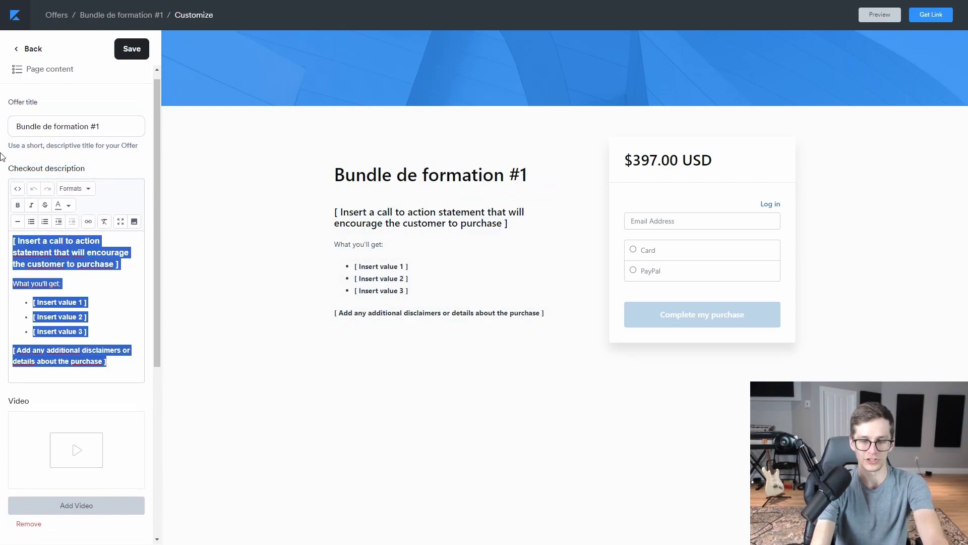
text($1000 $397)
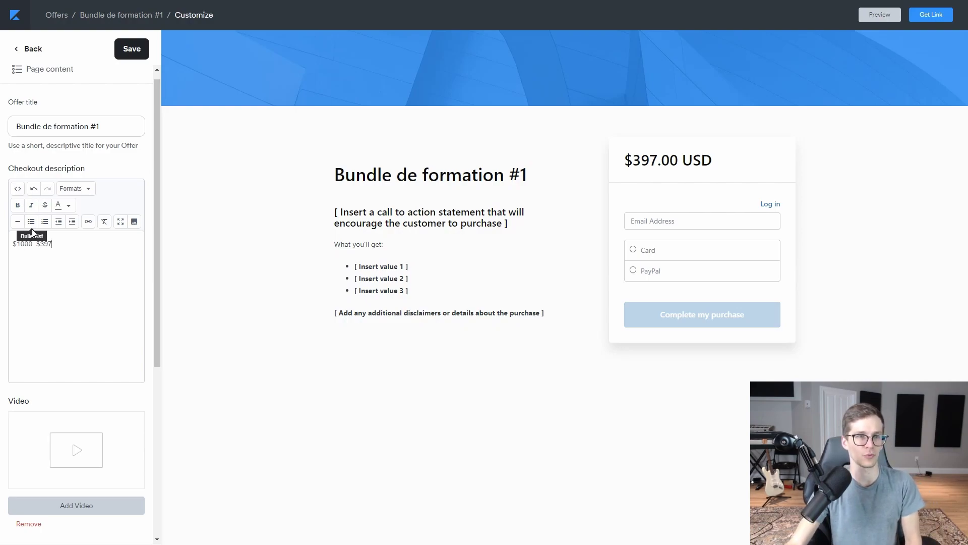
- Strike through "$1000" in the checkout description, format the price line as Heading 2, and save
drag(33, 244, 10, 247)
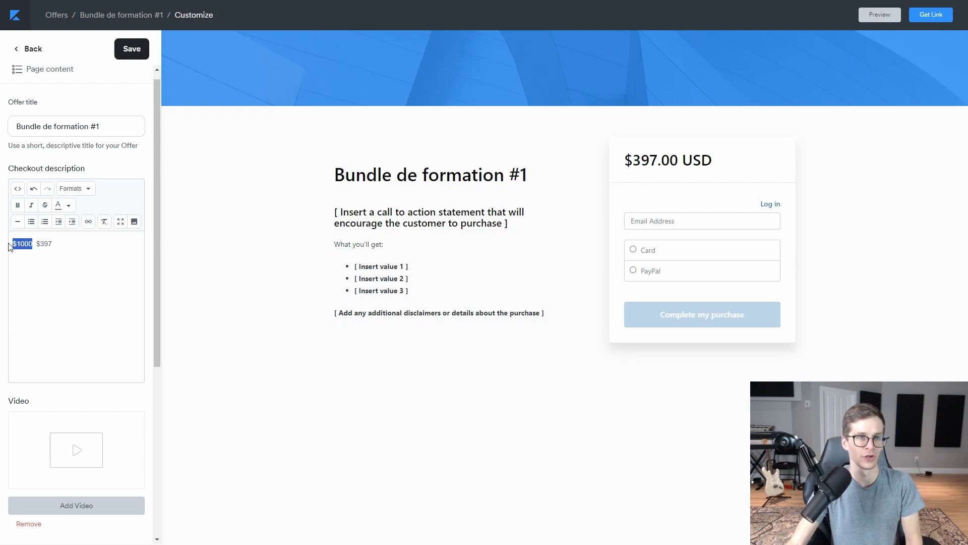
click(45, 207)
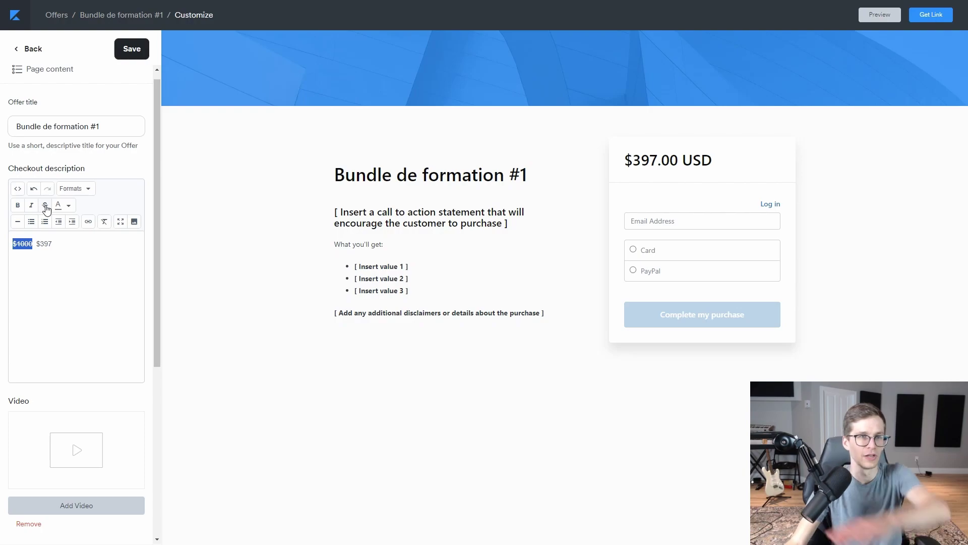
triple_click(73, 244)
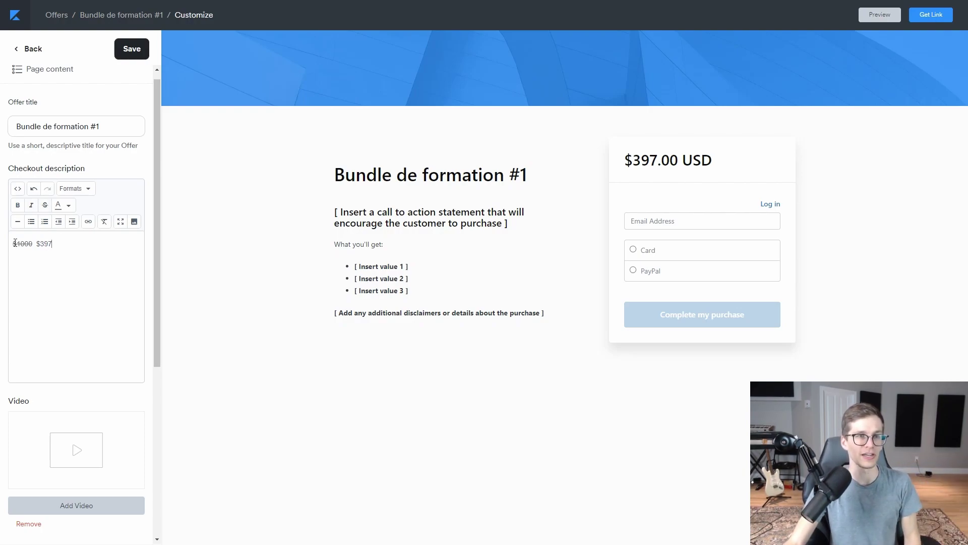
click(78, 190)
mouse_move(81, 206)
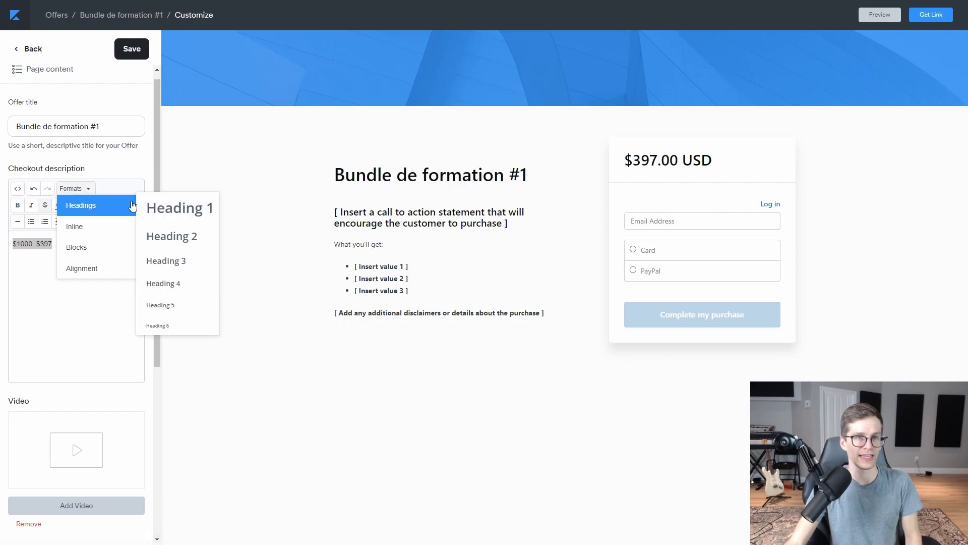
click(169, 246)
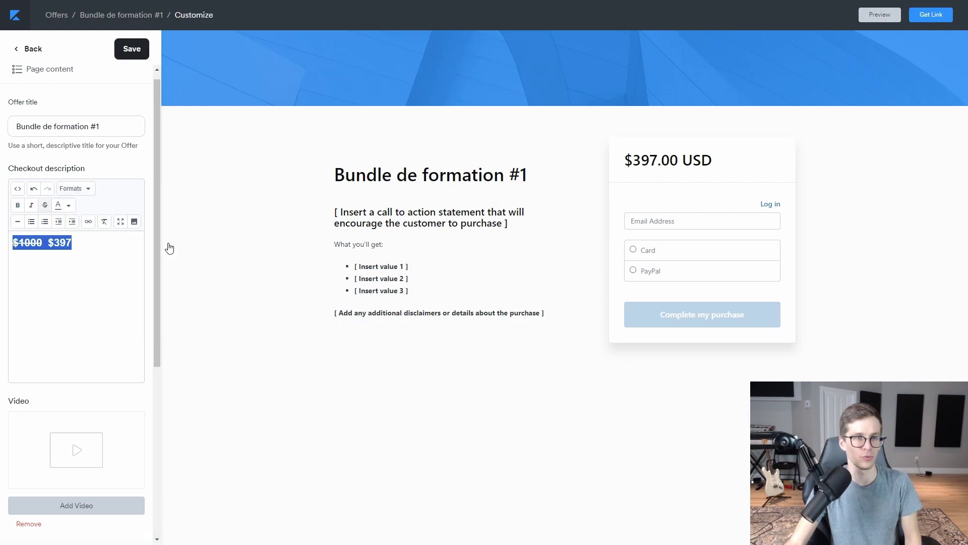
click(130, 51)
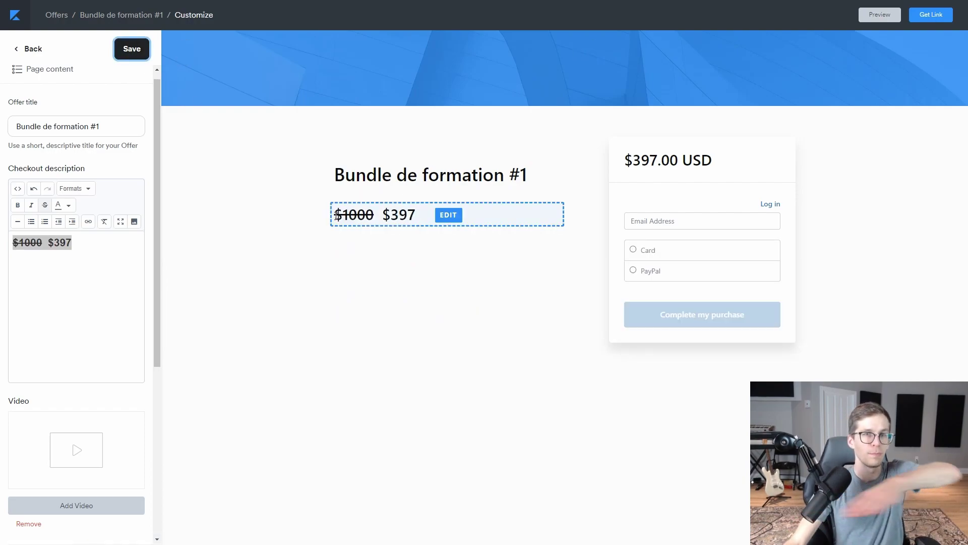
- Add "Voici toutes les formations dans ce bundle:" below the prices with bullets "Formation 1", "Formation 2" and "Formaiton 3", and save
triple_click(113, 246)
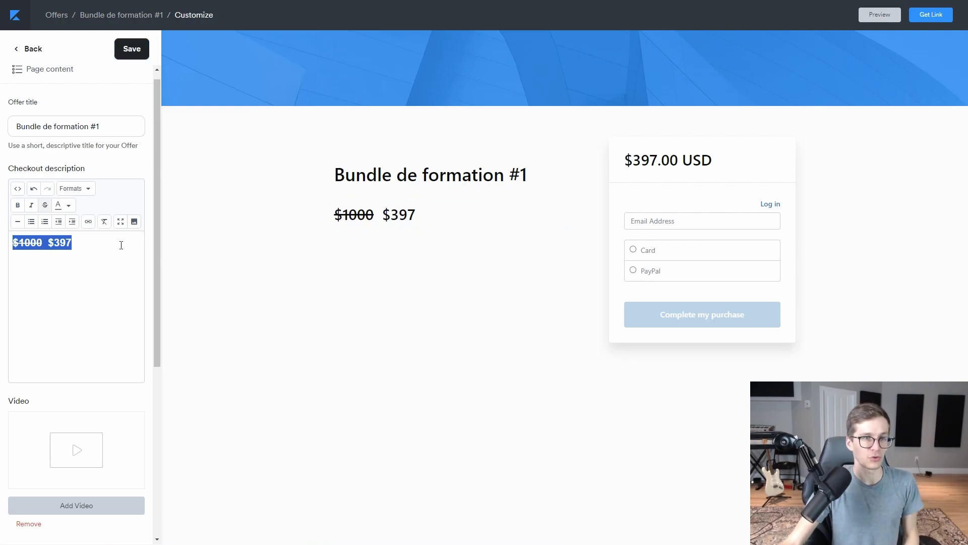
click(114, 246)
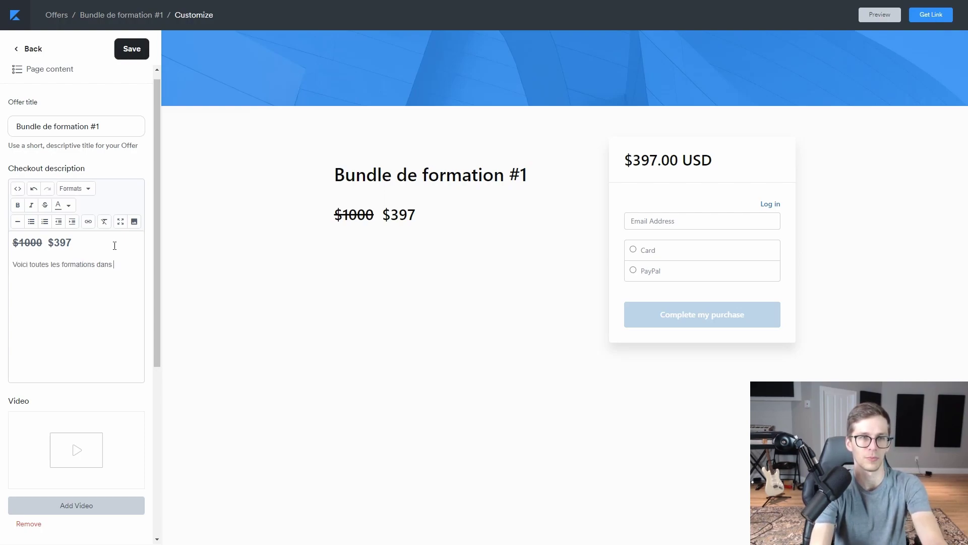
text(undle:)
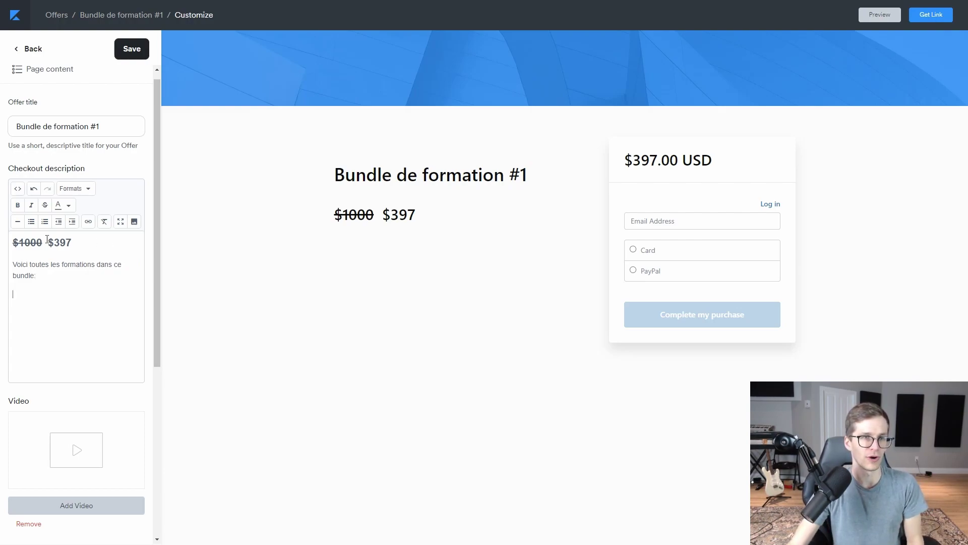
click(31, 221)
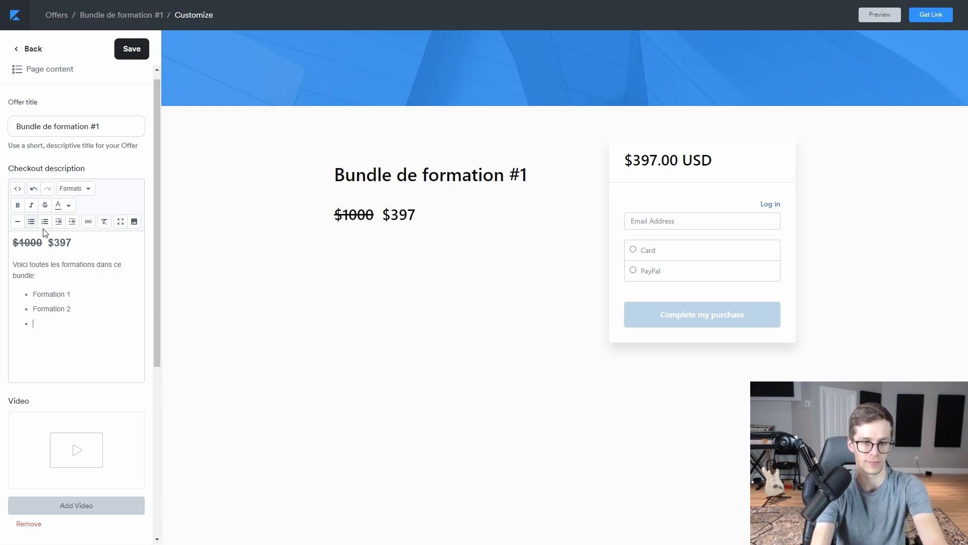
text(n 3)
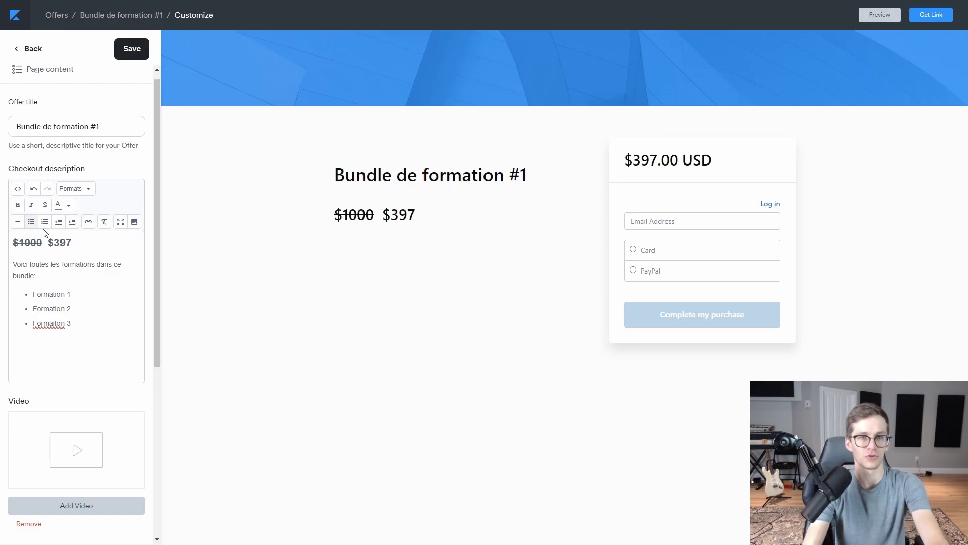
click(132, 49)
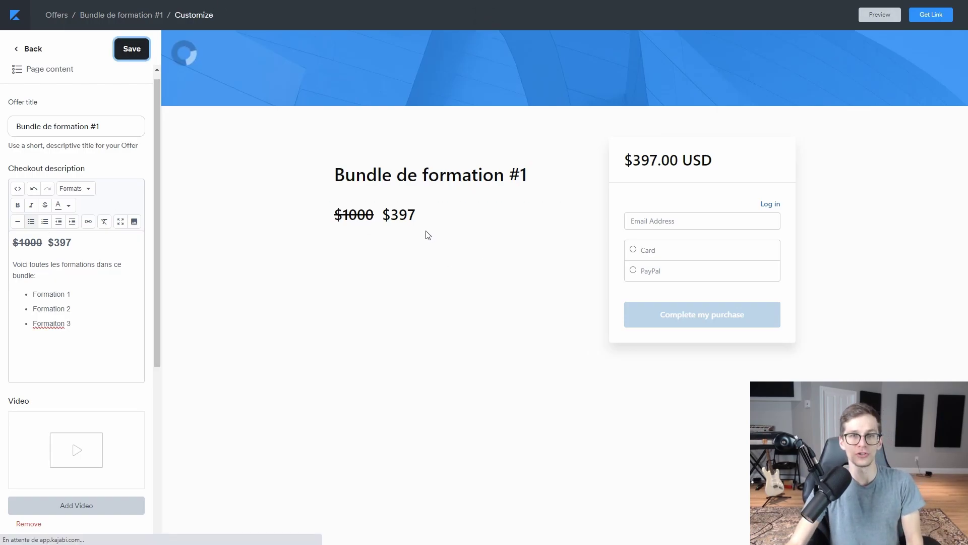
- Review the video, hero image and testimonials options of the checkout page
scroll(72, 249, down, 5)
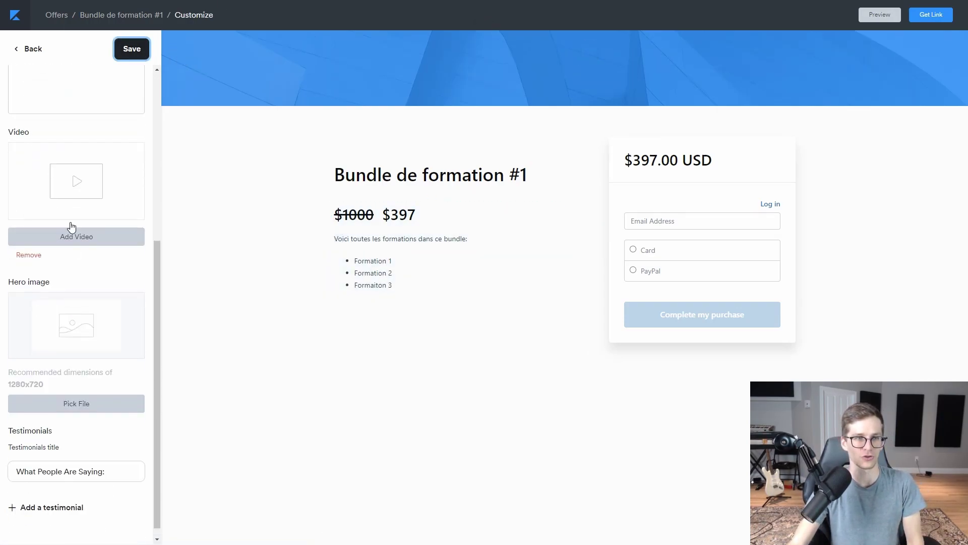
scroll(120, 180, down, 1)
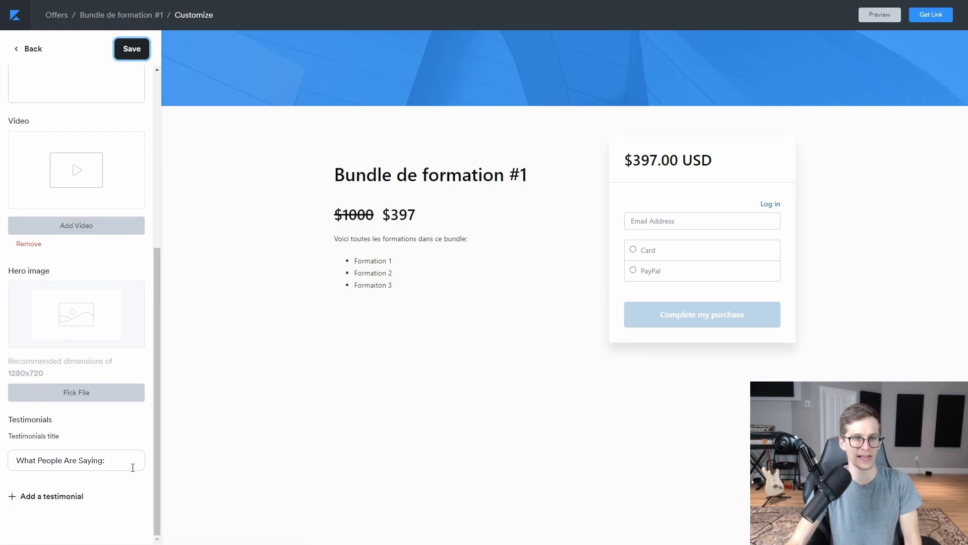
drag(10, 419, 108, 421)
click(110, 422)
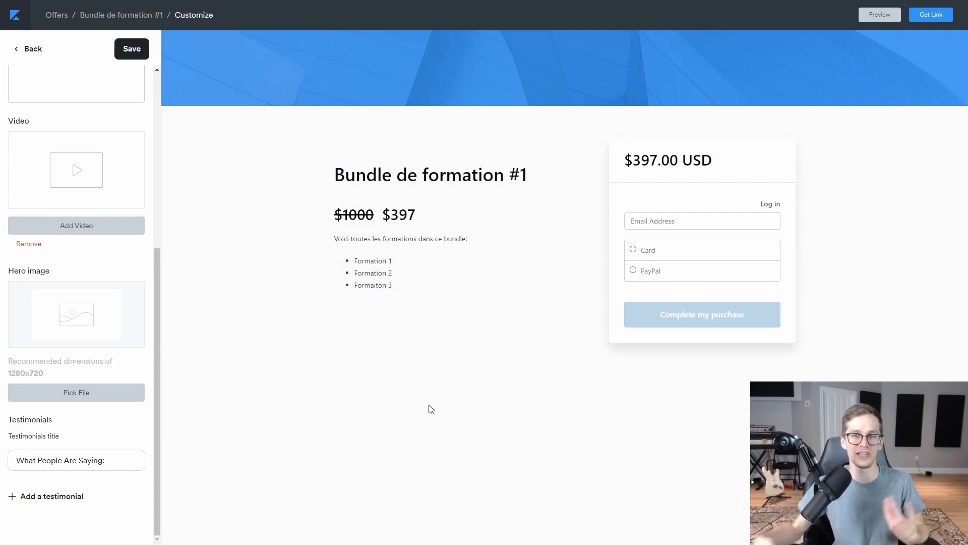
scroll(17, 488, up, 3)
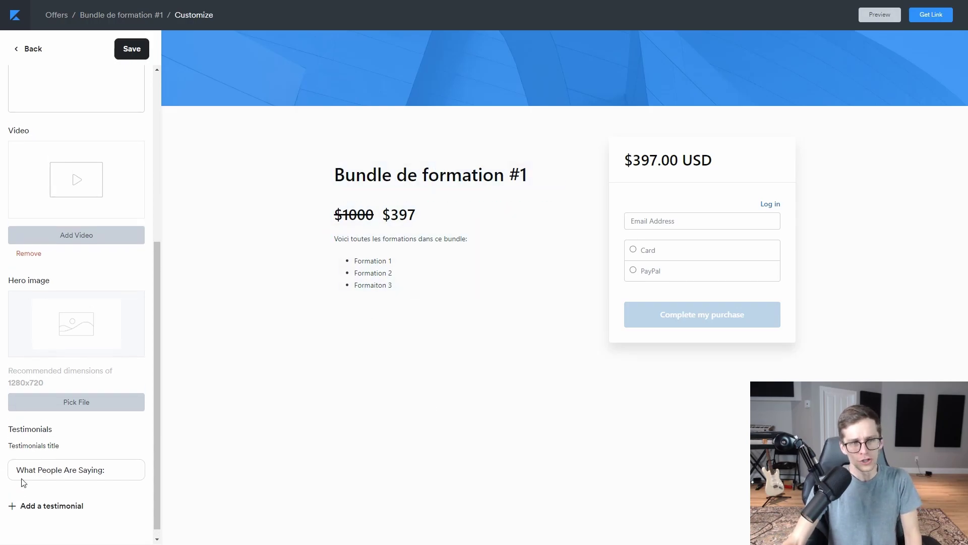
scroll(17, 489, up, 3)
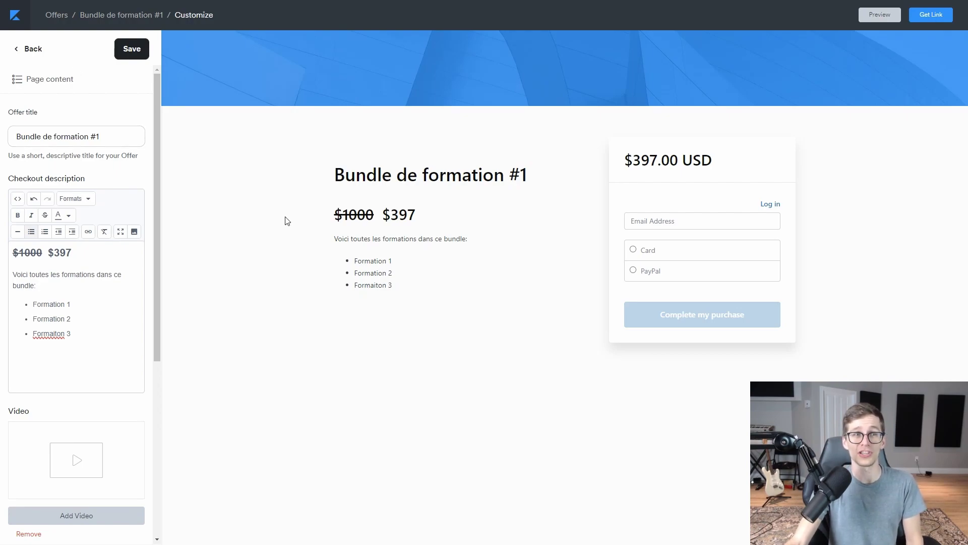
- Leave the checkout editor for the offer's details and open the website's design overview
click(112, 16)
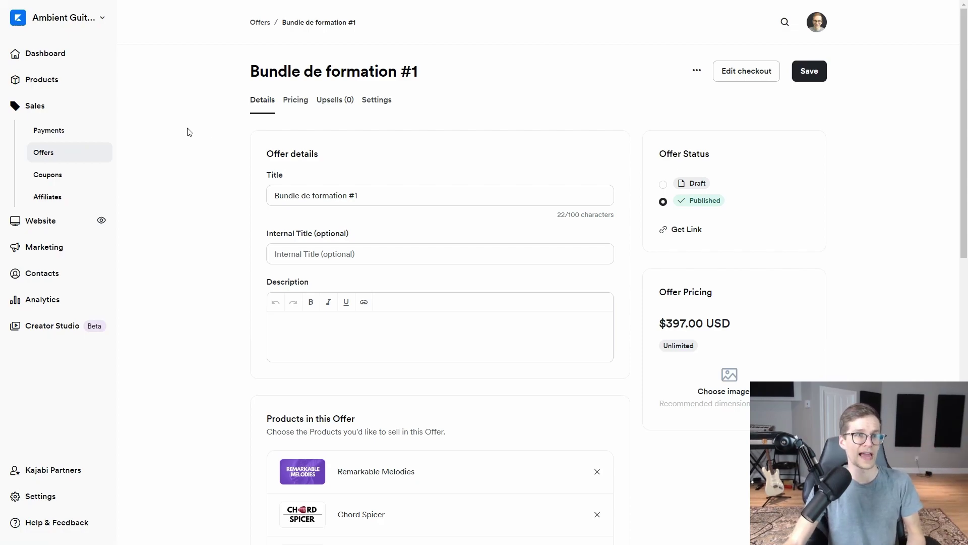
click(42, 227)
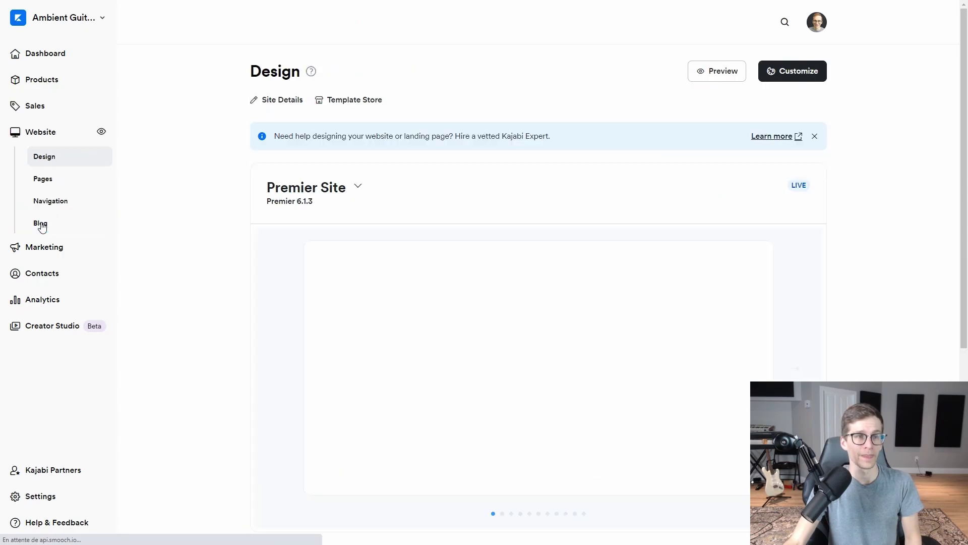
scroll(562, 179, down, 2)
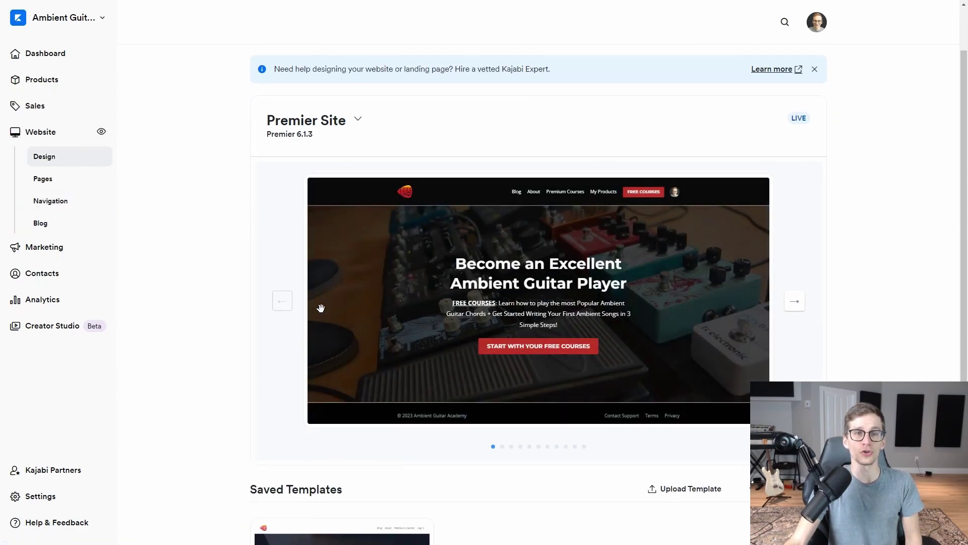
mouse_move(704, 262)
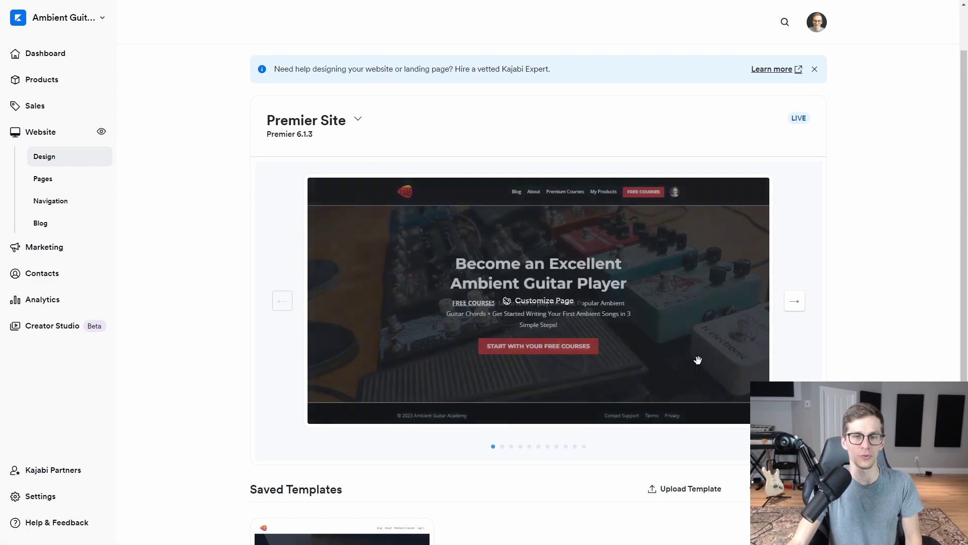
scroll(502, 219, down, 1)
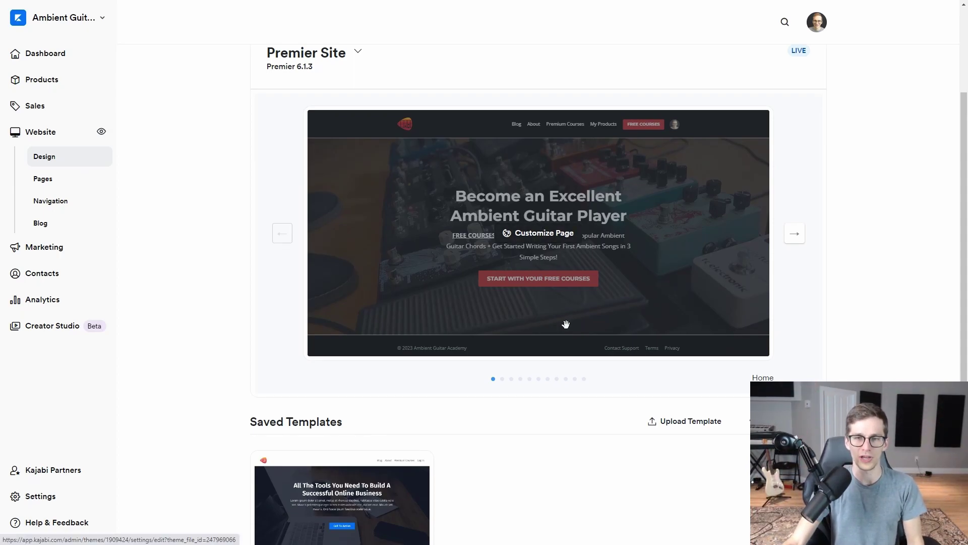
- Find the Store page among the site's page previews and open it for customization
click(576, 379)
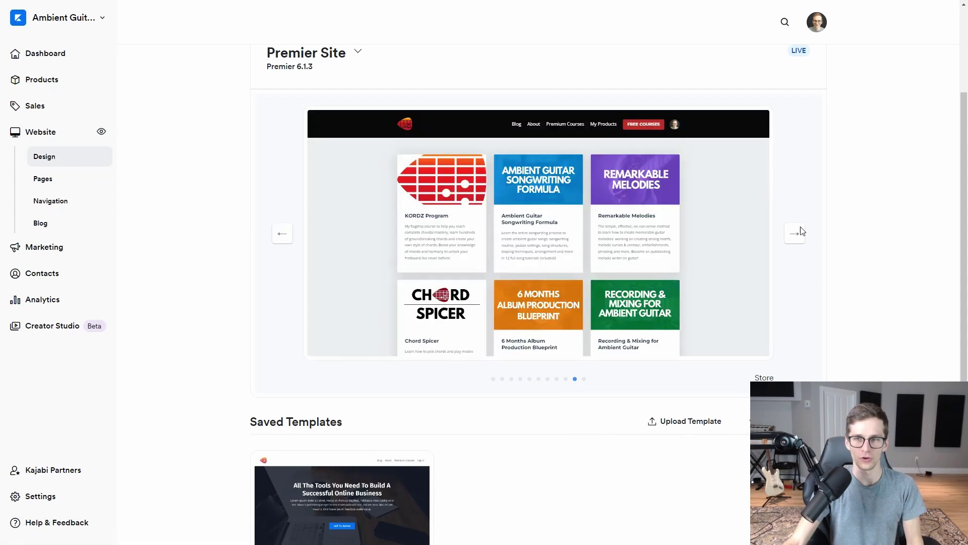
click(279, 237)
click(795, 233)
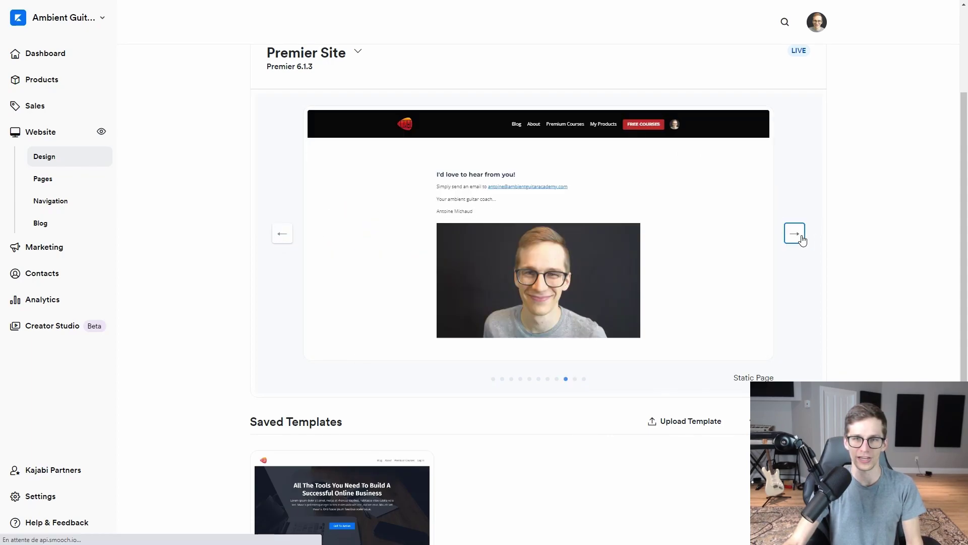
click(547, 239)
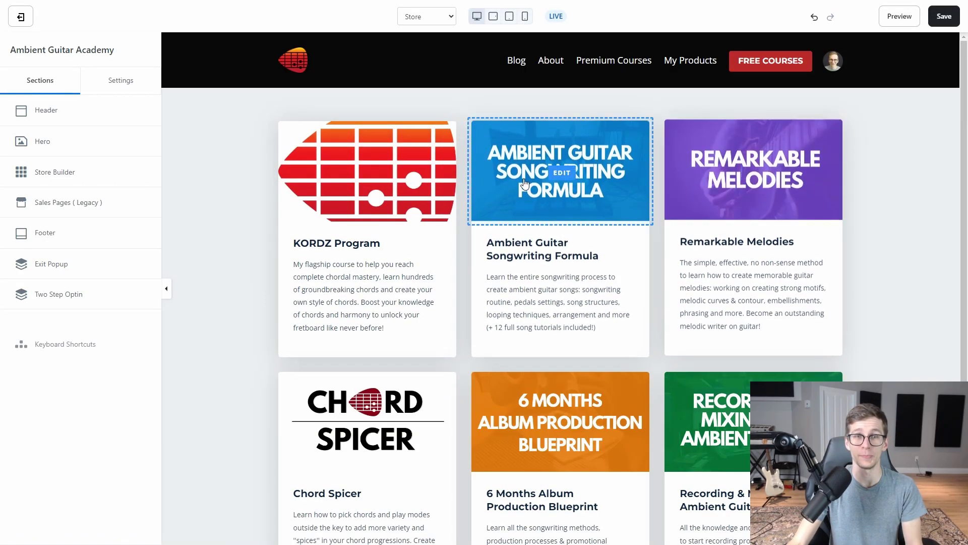
- Open the Store Builder section and review the KORDZ Program card's action, image, title, description and price settings
scroll(367, 227, down, 4)
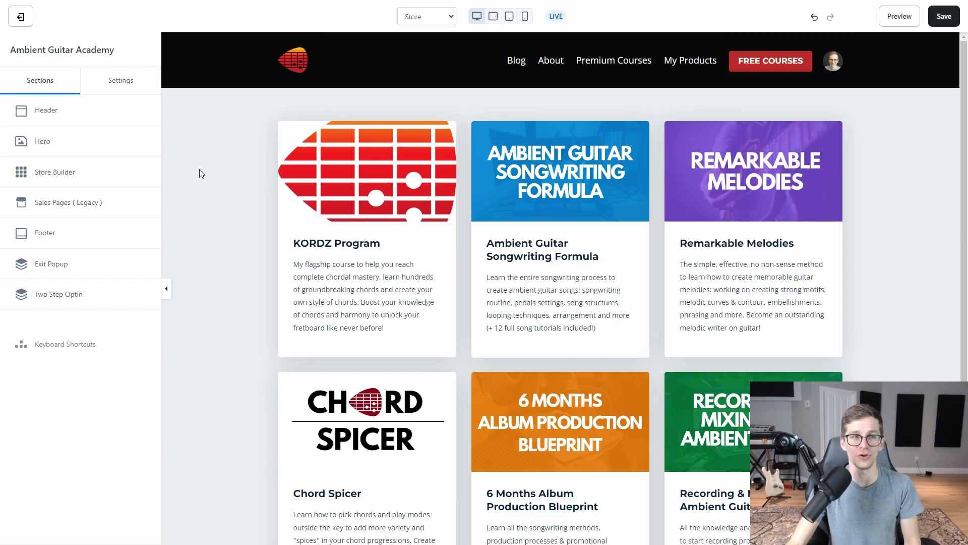
click(40, 174)
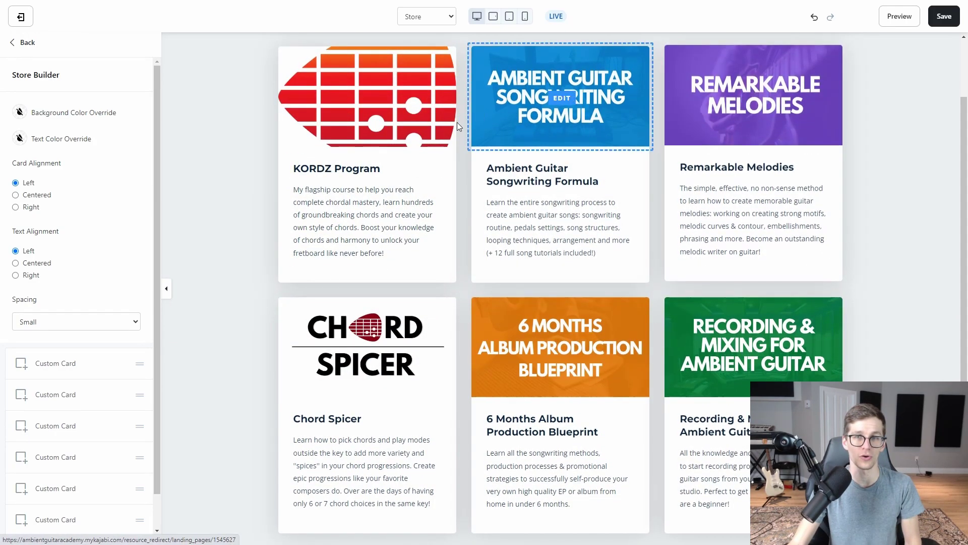
scroll(76, 253, down, 1)
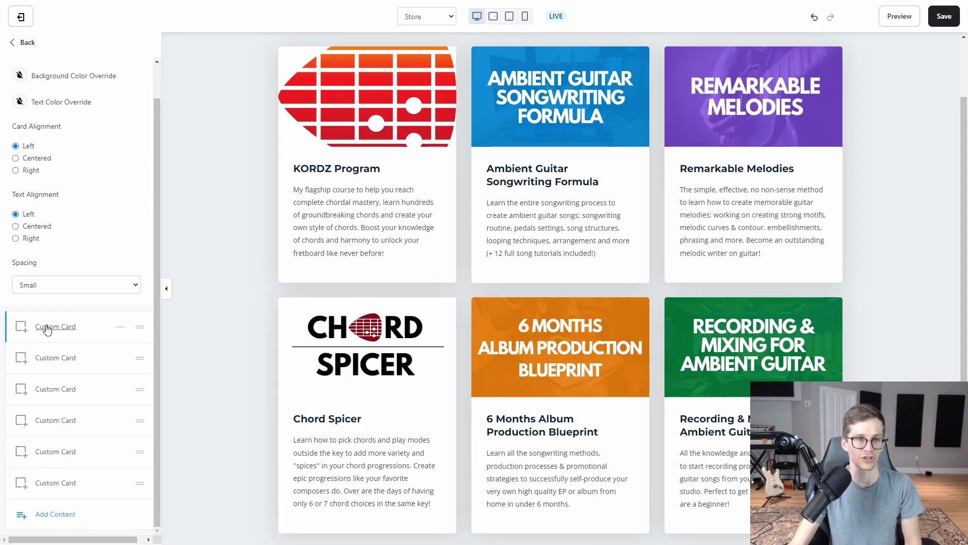
click(47, 328)
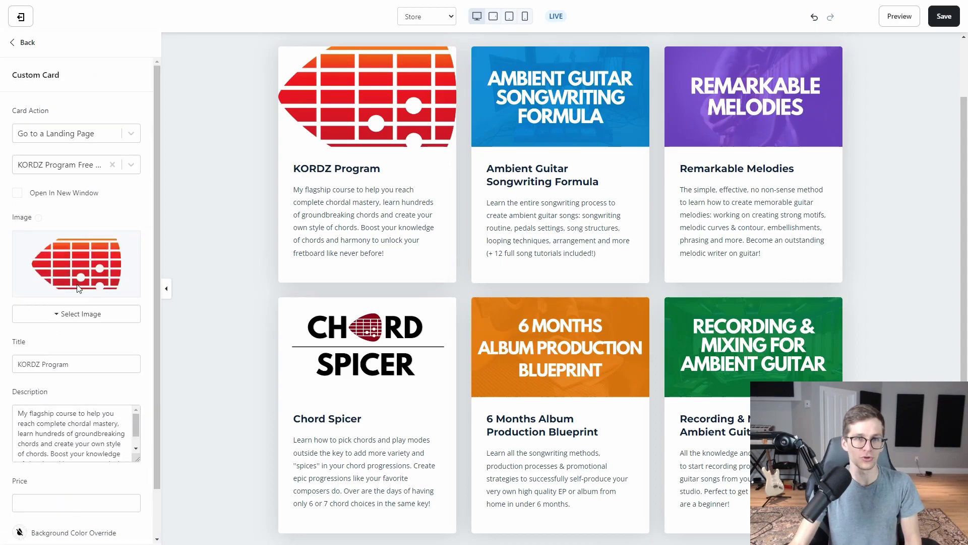
scroll(101, 343, down, 1)
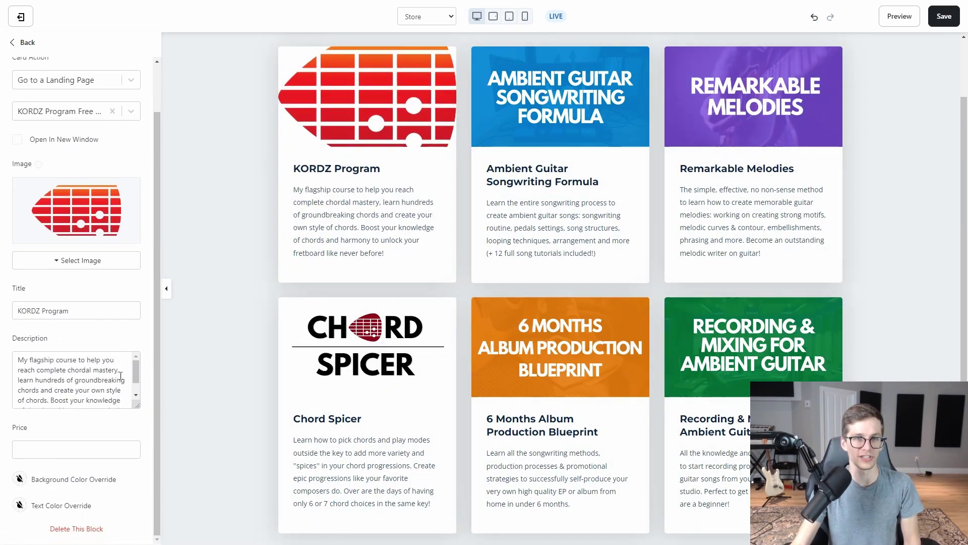
scroll(65, 277, up, 1)
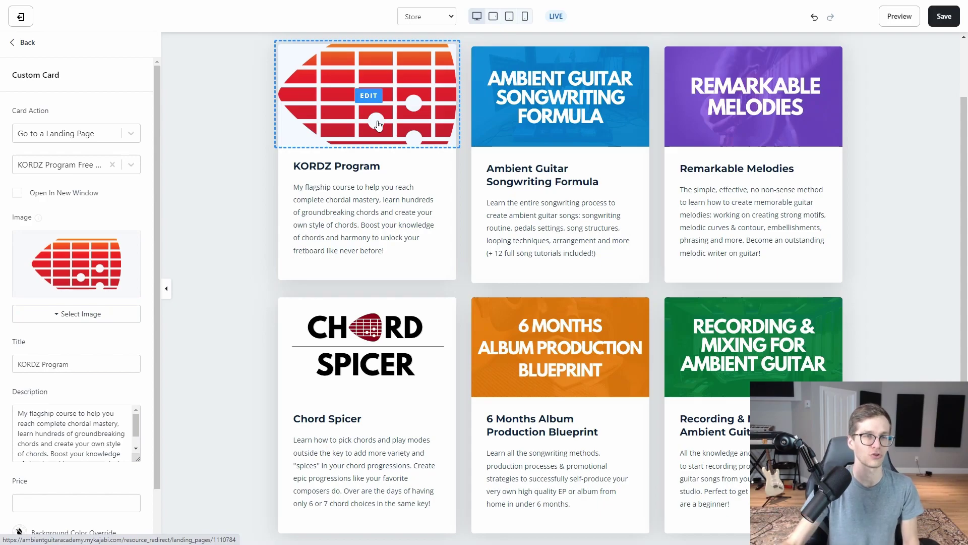
click(34, 46)
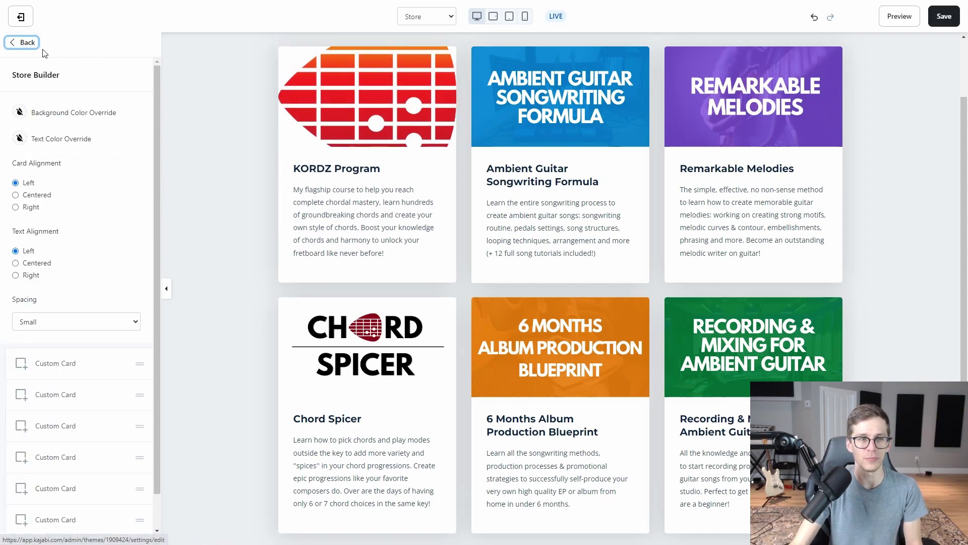
- Add a new Custom Card to the Store Builder section
scroll(91, 194, down, 1)
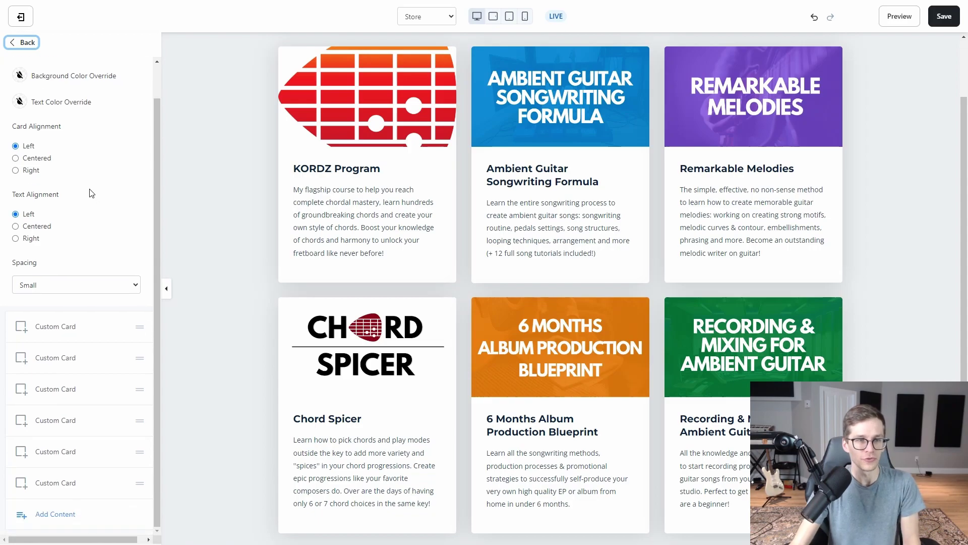
click(48, 520)
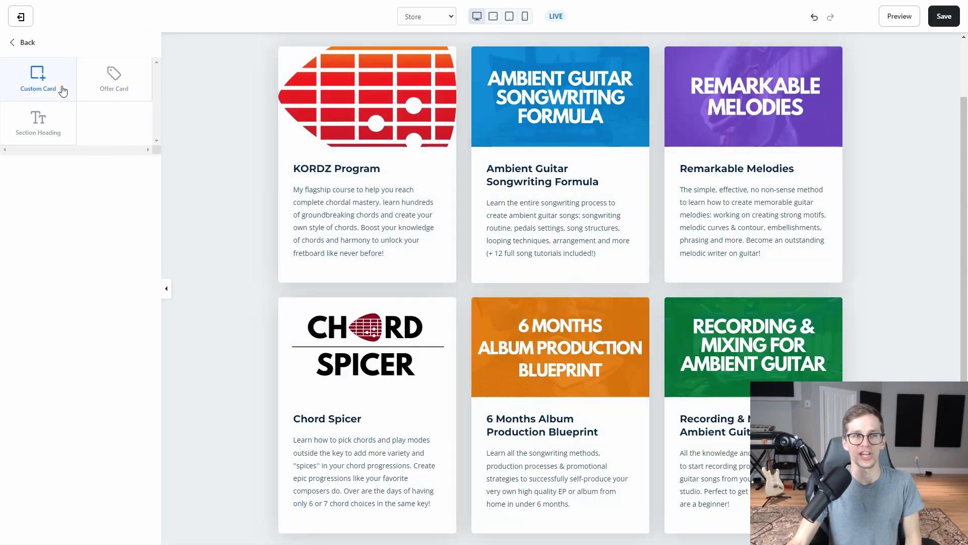
click(34, 77)
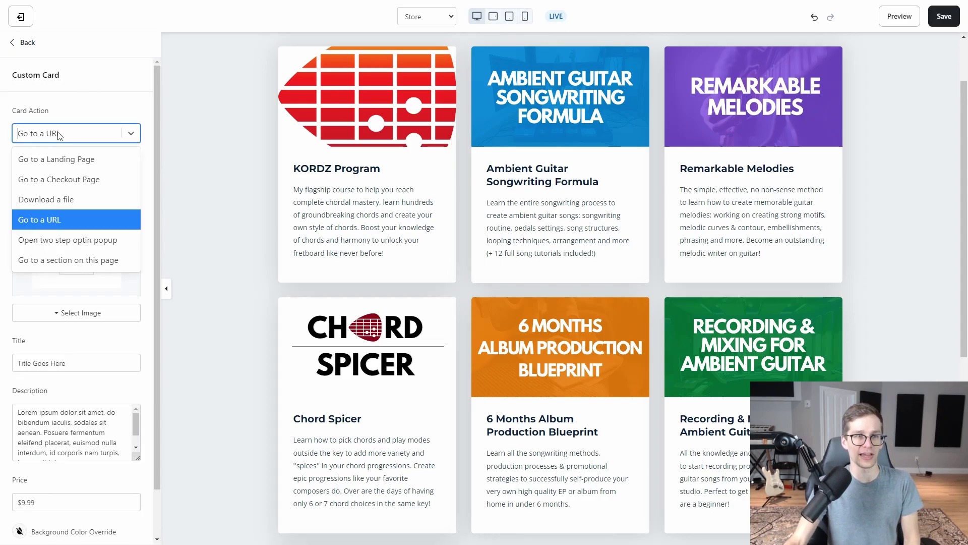
- Set the new card's action to Go to a Landing Page, targeting 6 Months Album Production Blueprint (website)
click(48, 160)
click(56, 166)
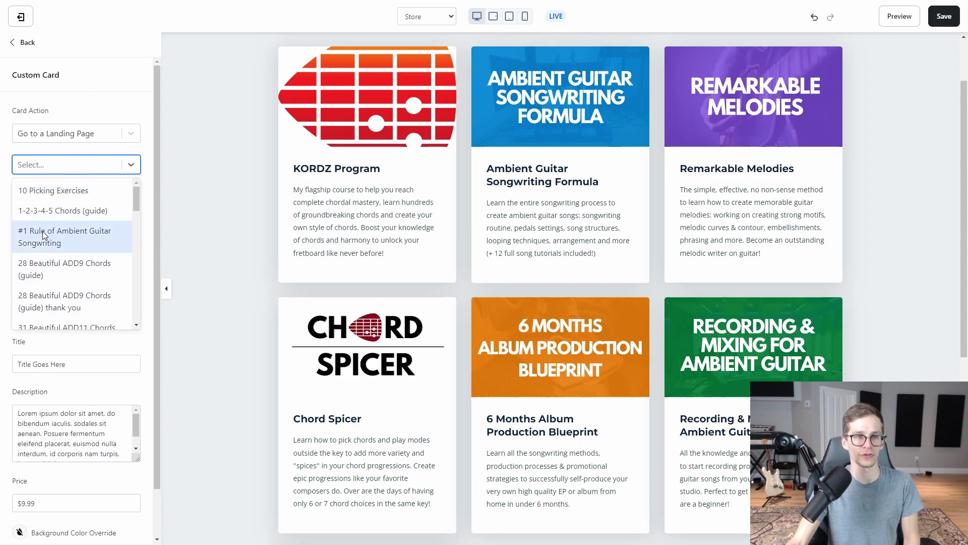
scroll(62, 223, down, 2)
scroll(61, 301, down, 3)
scroll(57, 283, down, 5)
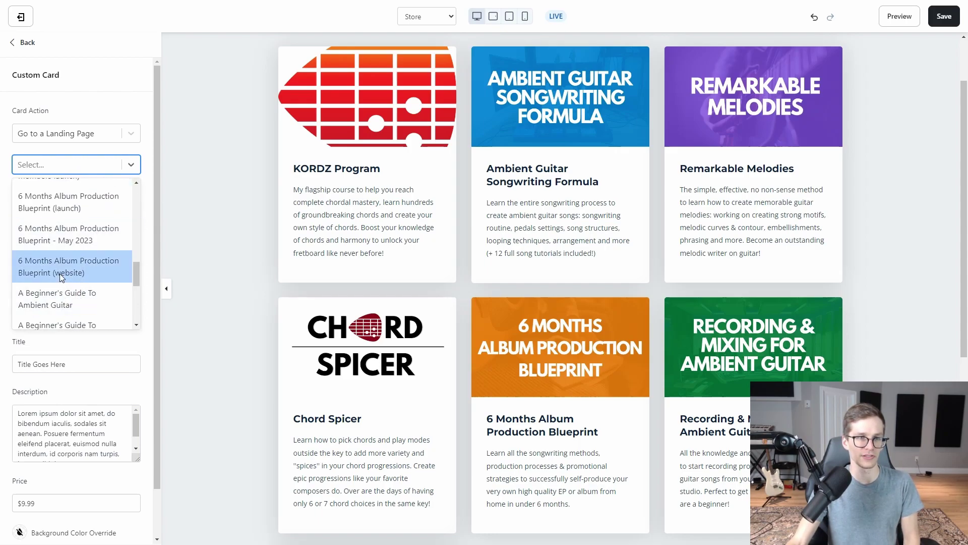
click(60, 273)
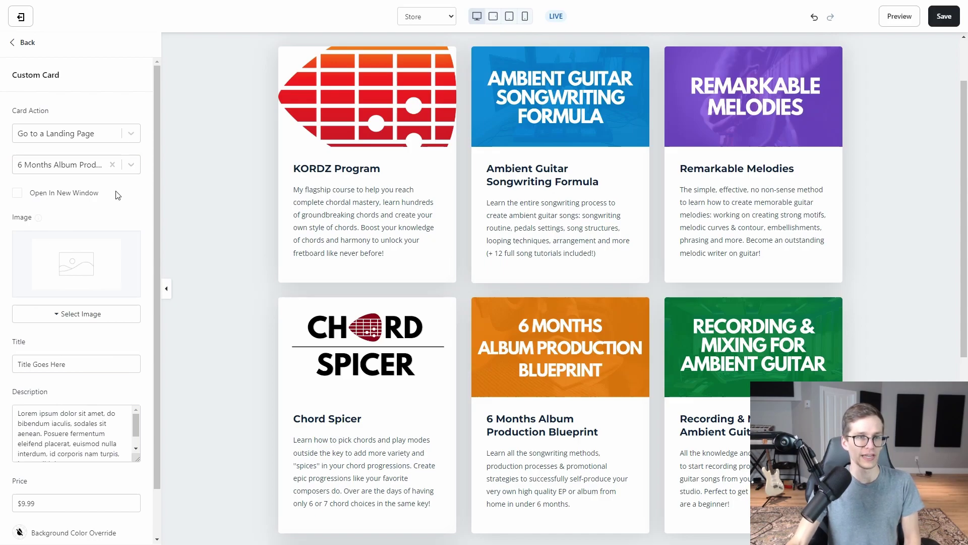
- Clear the placeholder price from the new custom card so it matches the other Store cards
scroll(118, 195, down, 1)
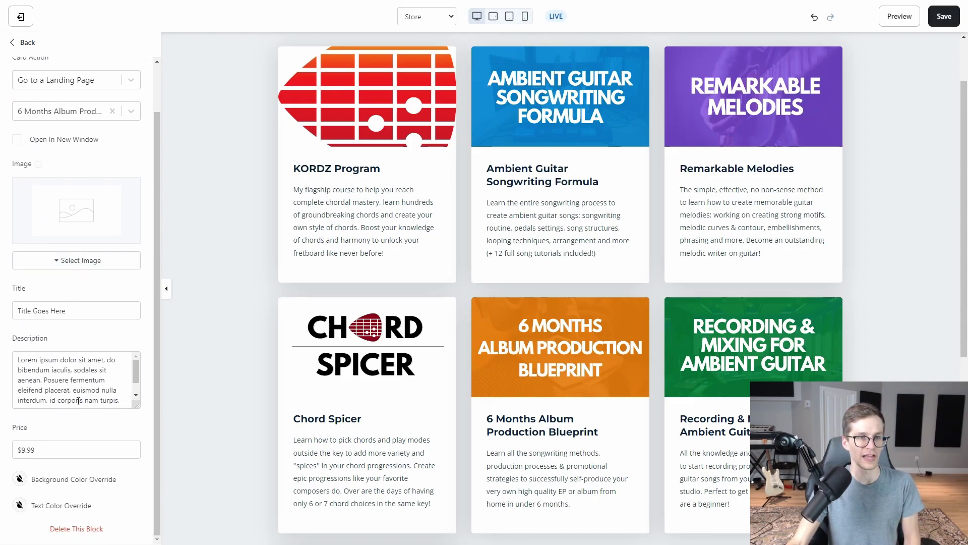
scroll(367, 379, down, 6)
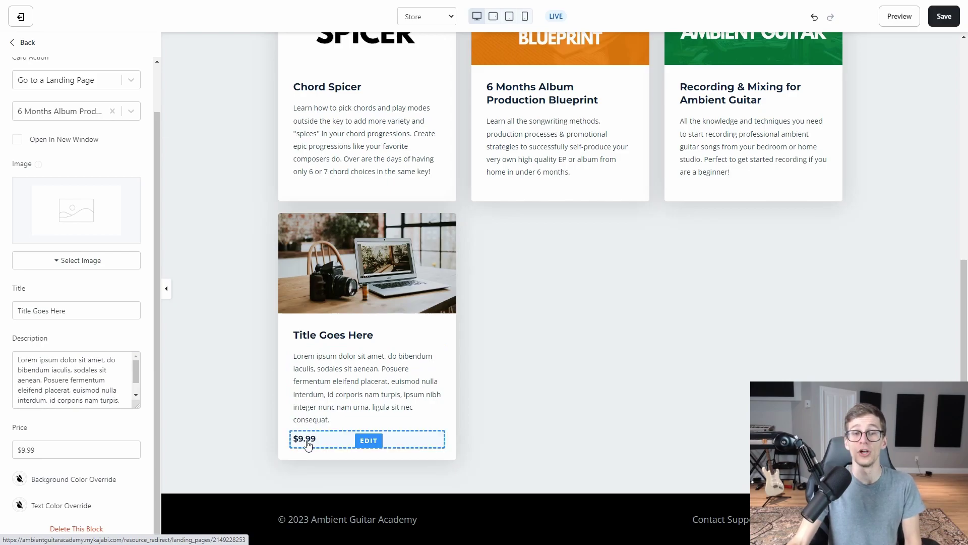
scroll(322, 404, up, 5)
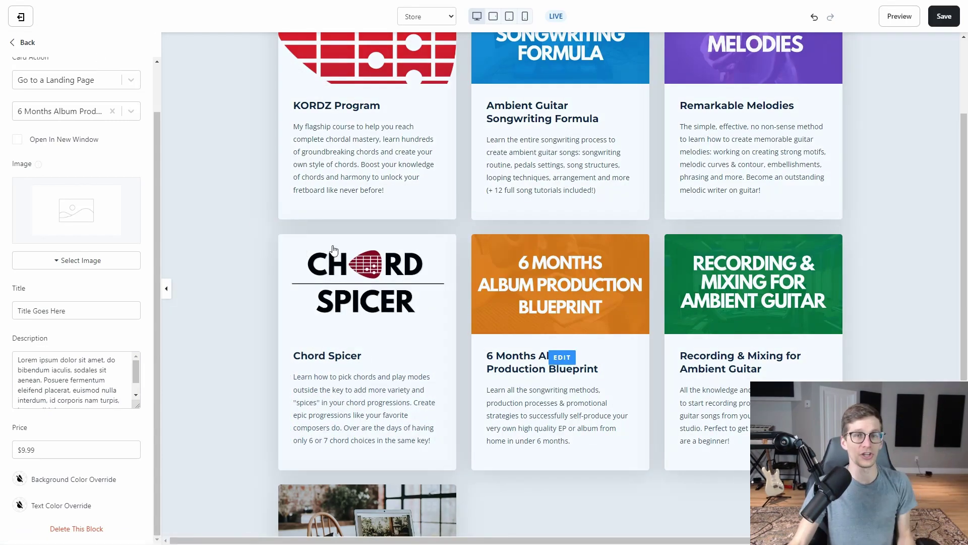
scroll(331, 255, down, 4)
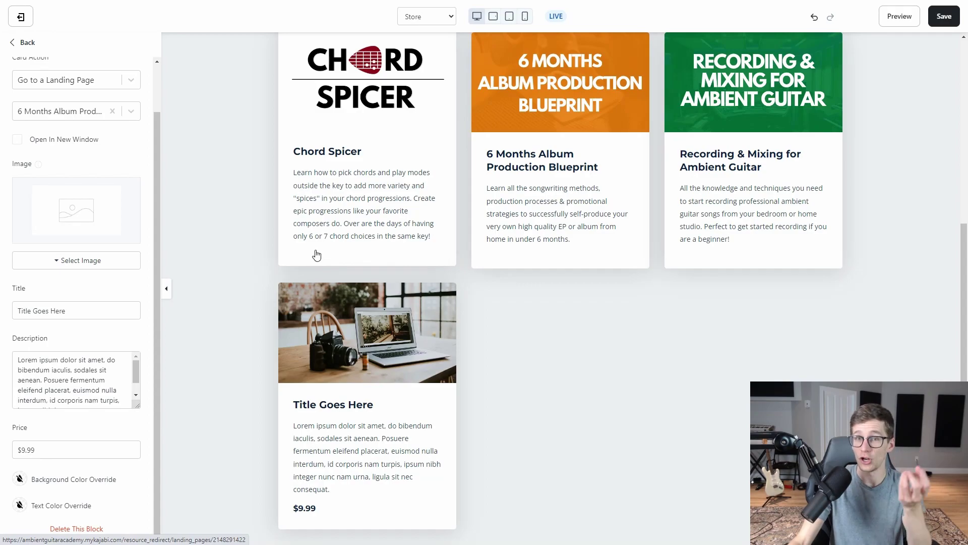
scroll(328, 306, down, 2)
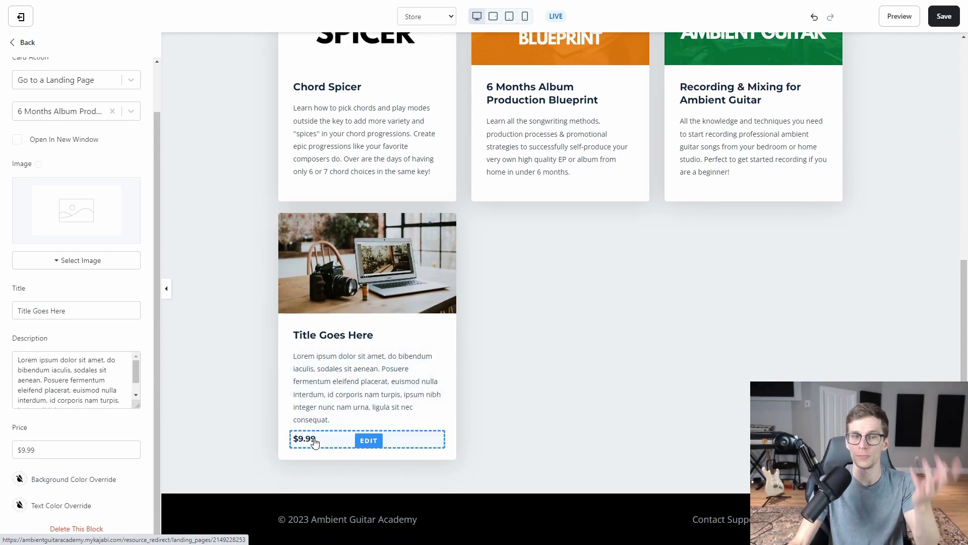
triple_click(45, 444)
key(BackSpace)
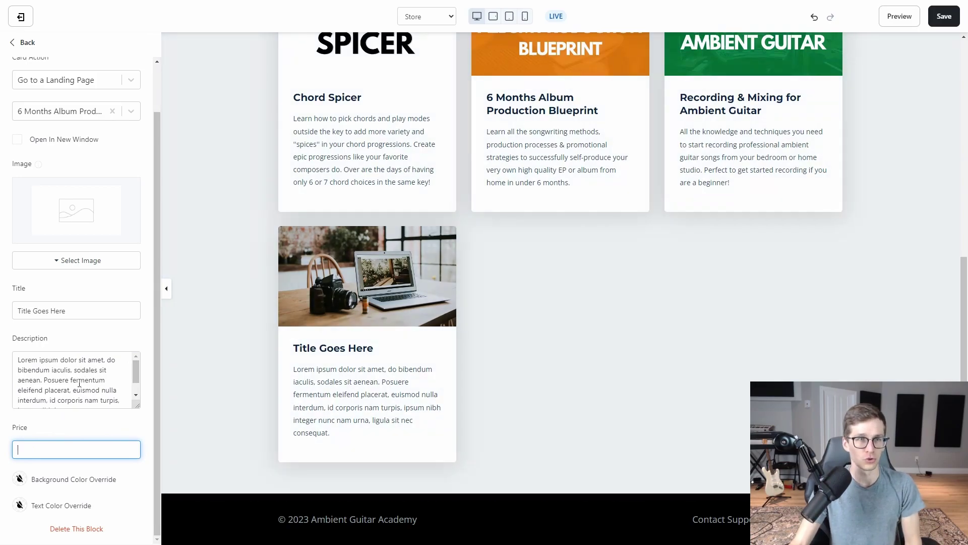
scroll(78, 387, up, 2)
scroll(475, 279, up, 1)
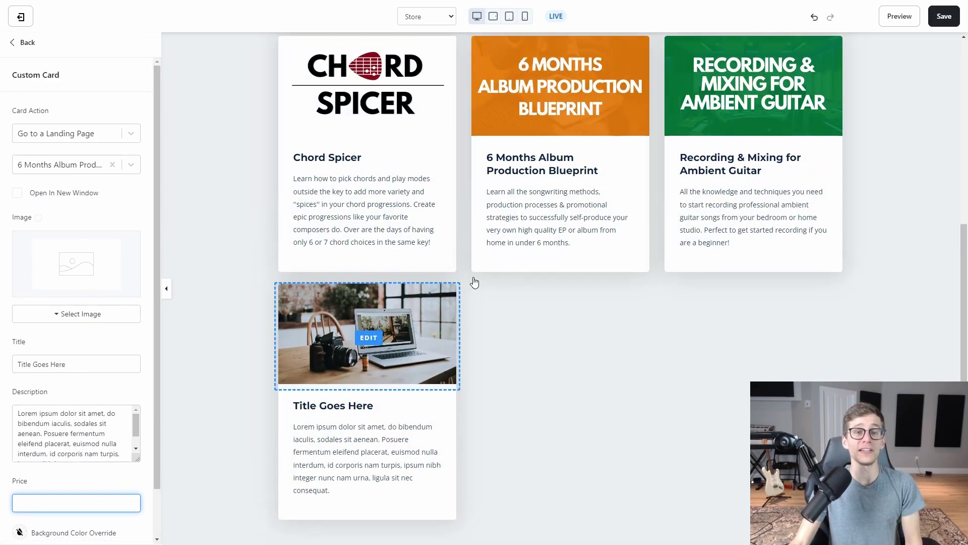
scroll(202, 398, up, 3)
scroll(202, 398, up, 4)
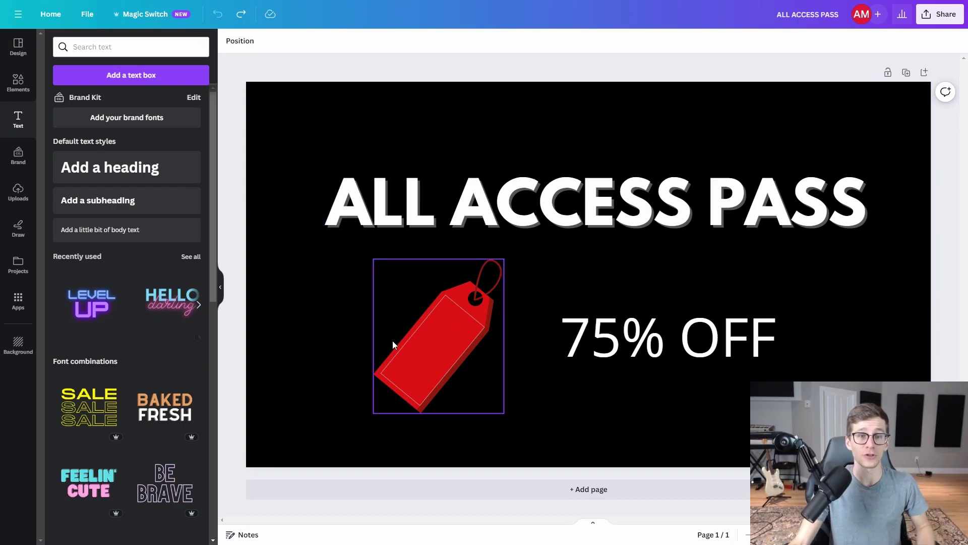
- In Canva's ALL ACCESS PASS design, try a red background colour and set it back to black
click(318, 132)
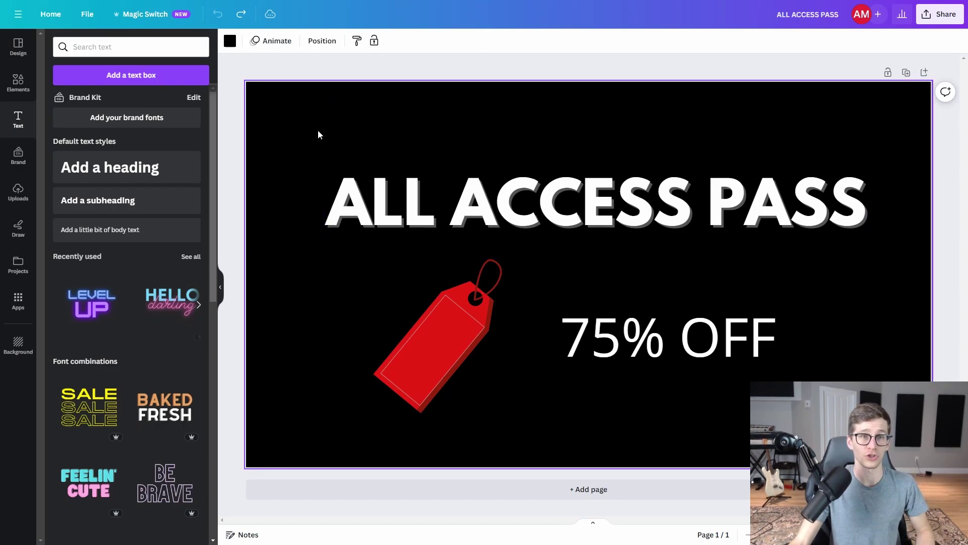
click(230, 41)
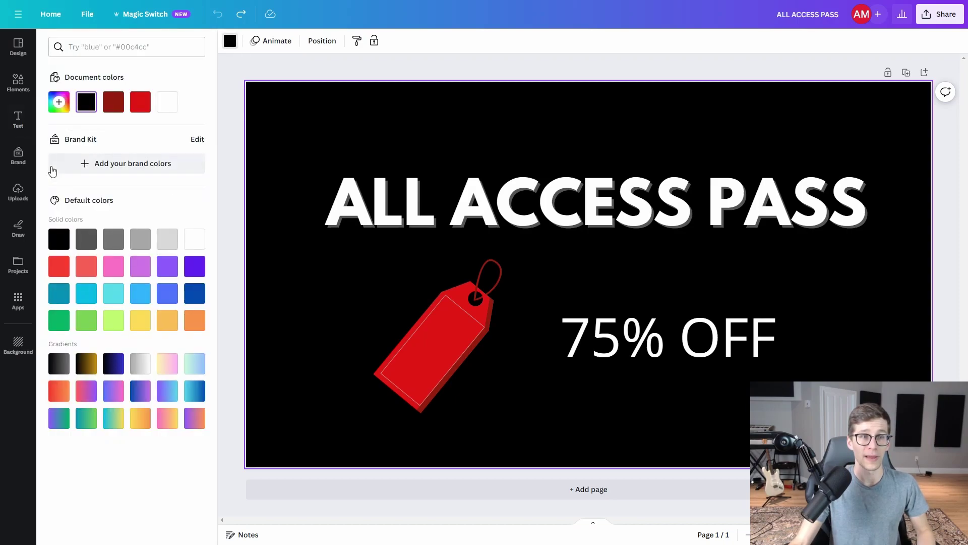
click(59, 266)
click(59, 240)
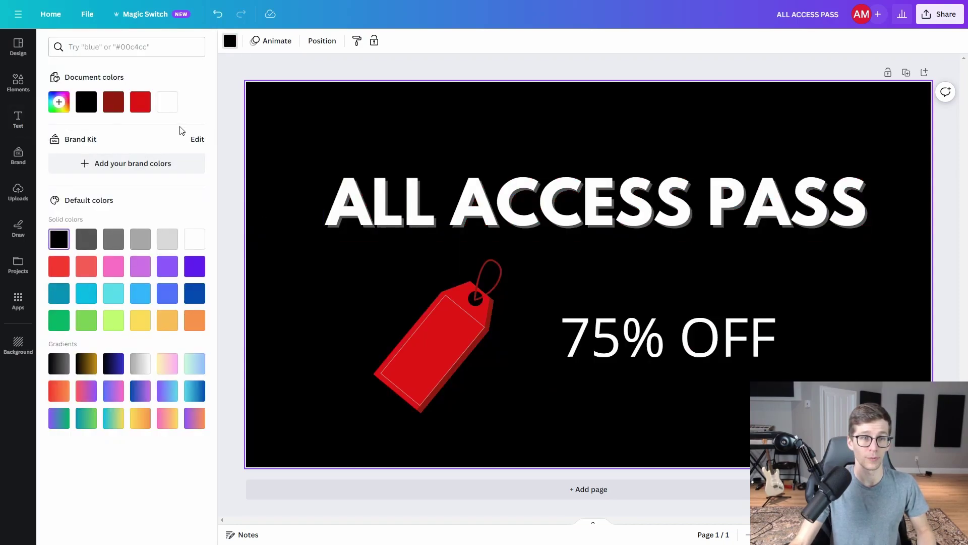
click(267, 135)
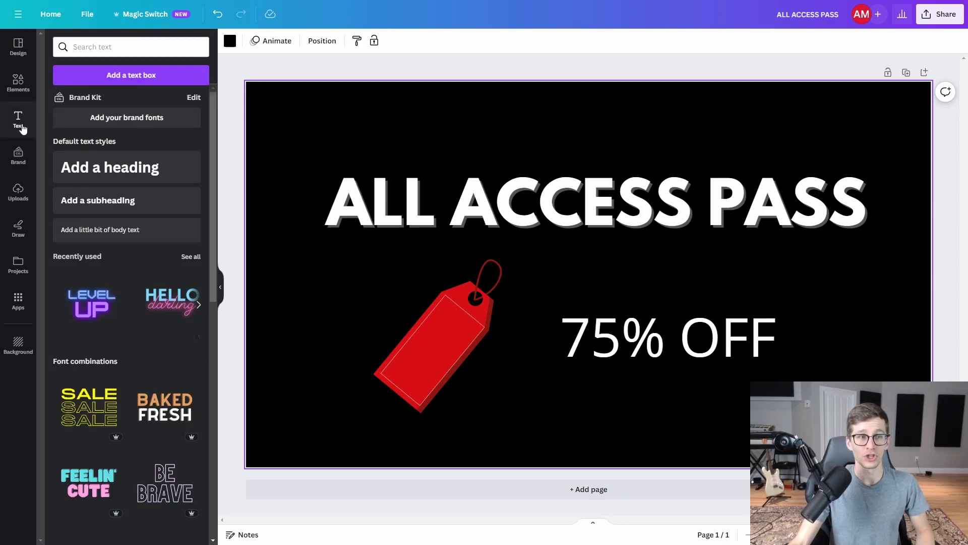
- Add a heading above the ALL ACCESS PASS title and change its text to "BUNDLE DE FORMATION"
drag(100, 169, 414, 110)
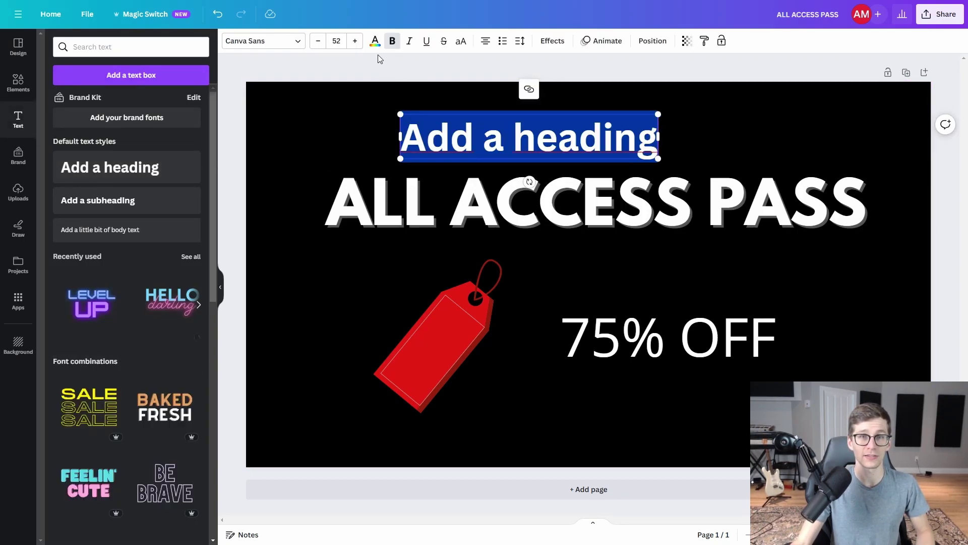
click(375, 40)
triple_click(534, 134)
text(BUN)
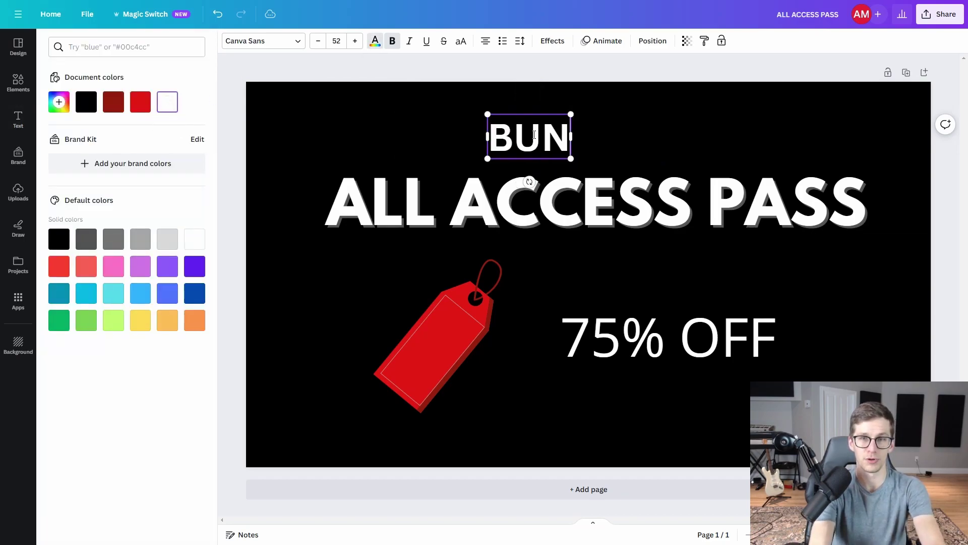
text(DLE DE FORMATION)
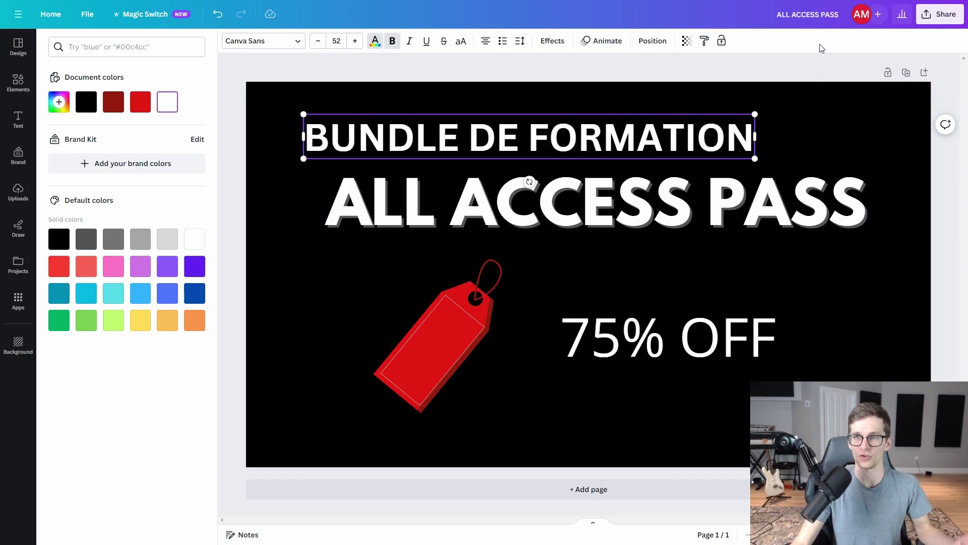
- Delete the "BUNDLE DE FORMATION" heading text from the design
triple_click(683, 143)
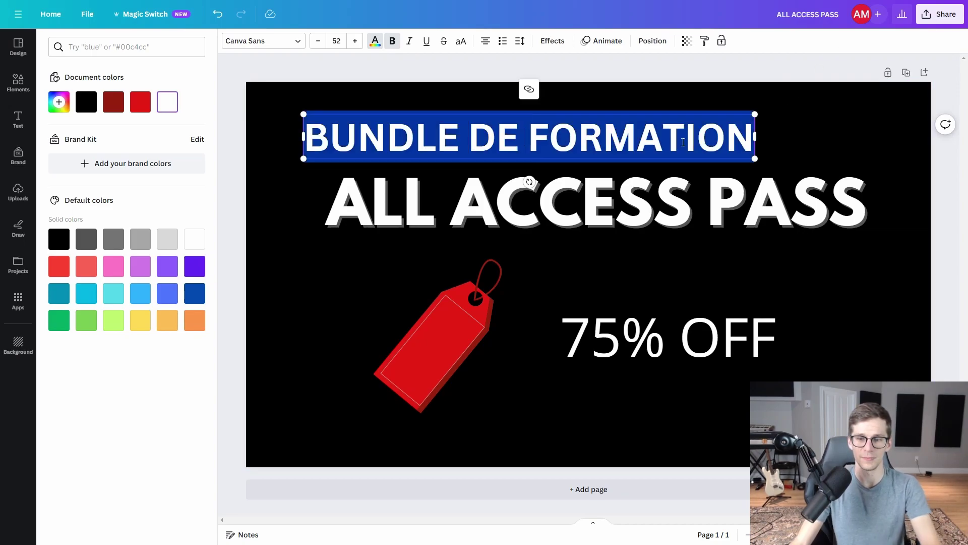
key(BackSpace)
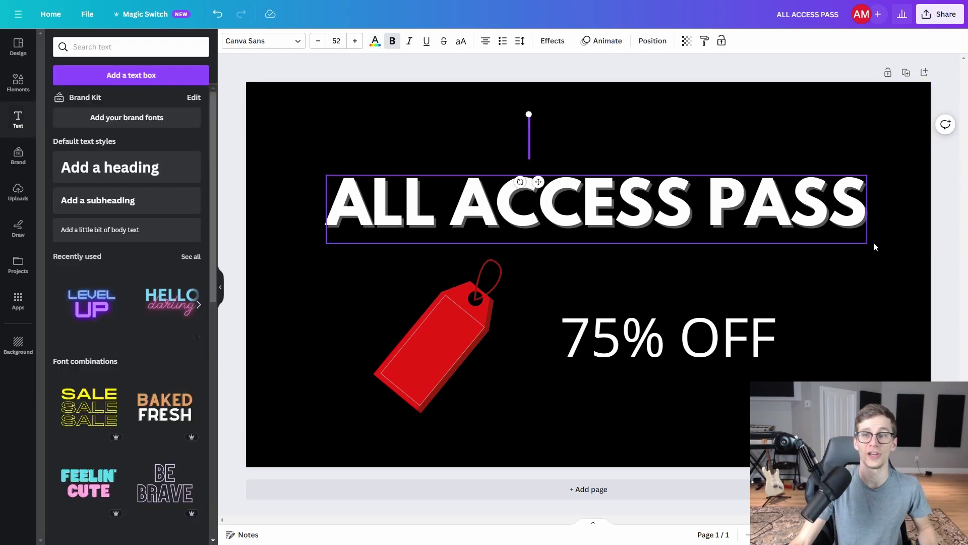
click(564, 65)
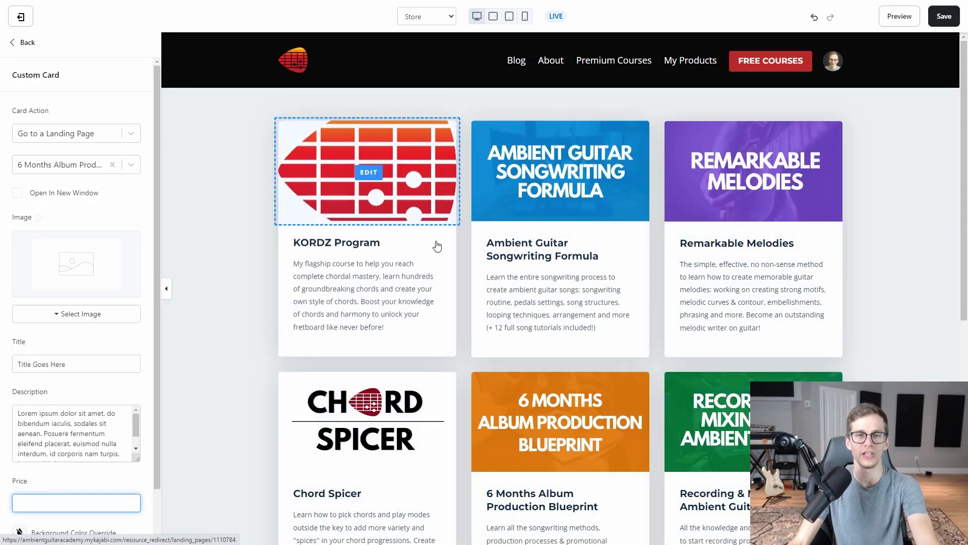
- Back in Kajabi, upload ALL ACCESS PASS (2).png from the device as the new custom card's image
scroll(488, 186, down, 8)
scroll(75, 252, down, 1)
click(75, 260)
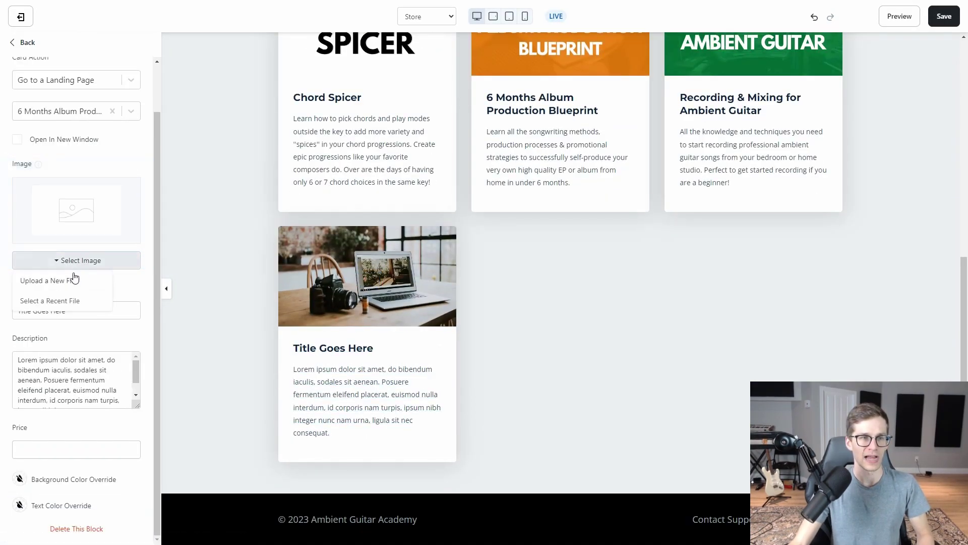
click(39, 280)
click(354, 215)
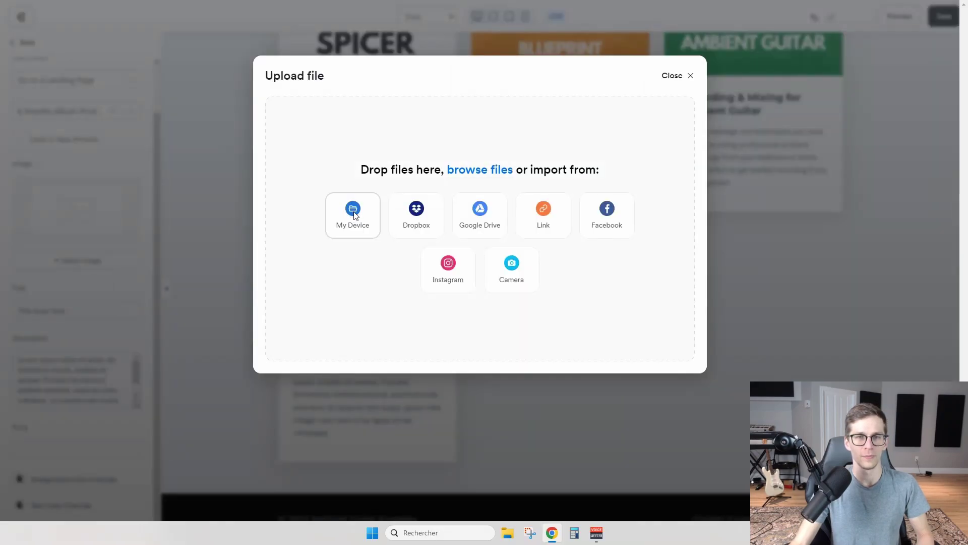
click(158, 115)
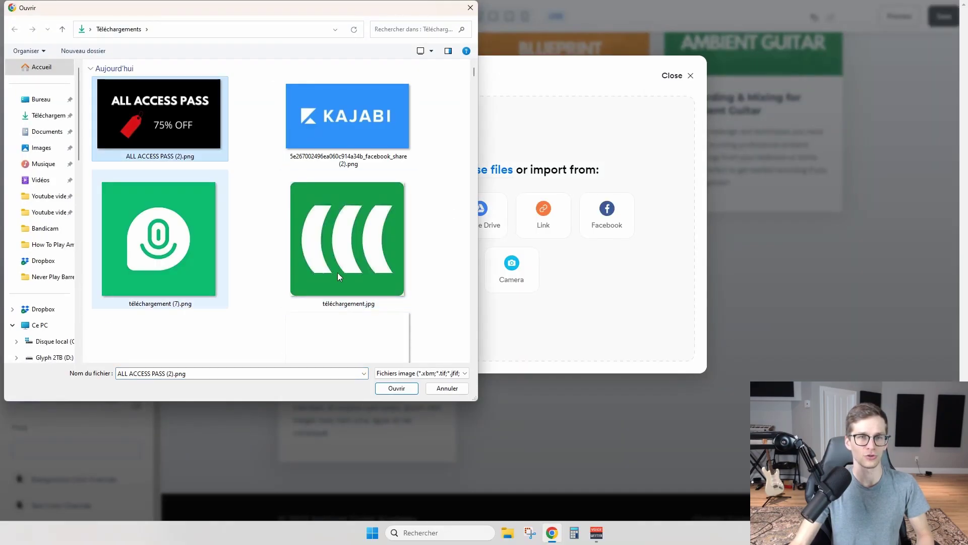
click(397, 388)
click(682, 109)
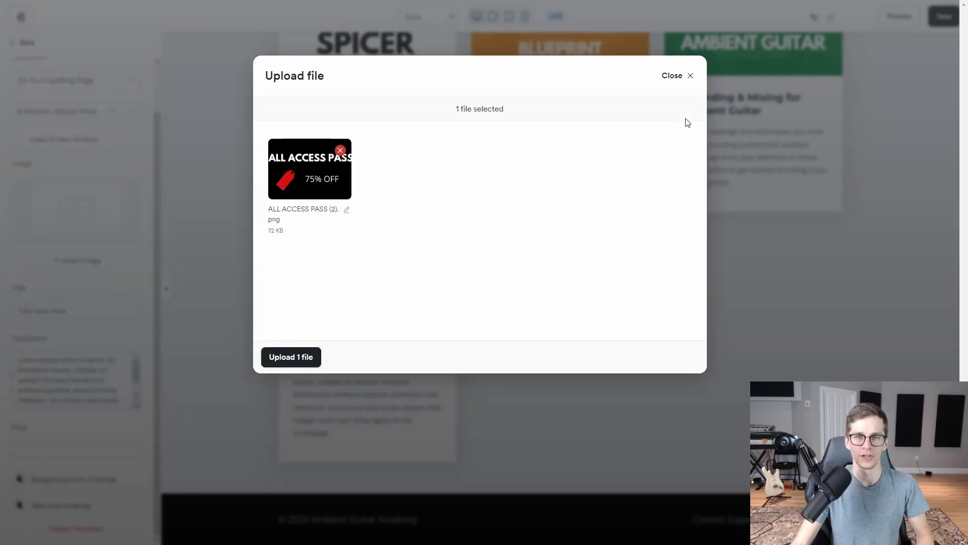
click(303, 357)
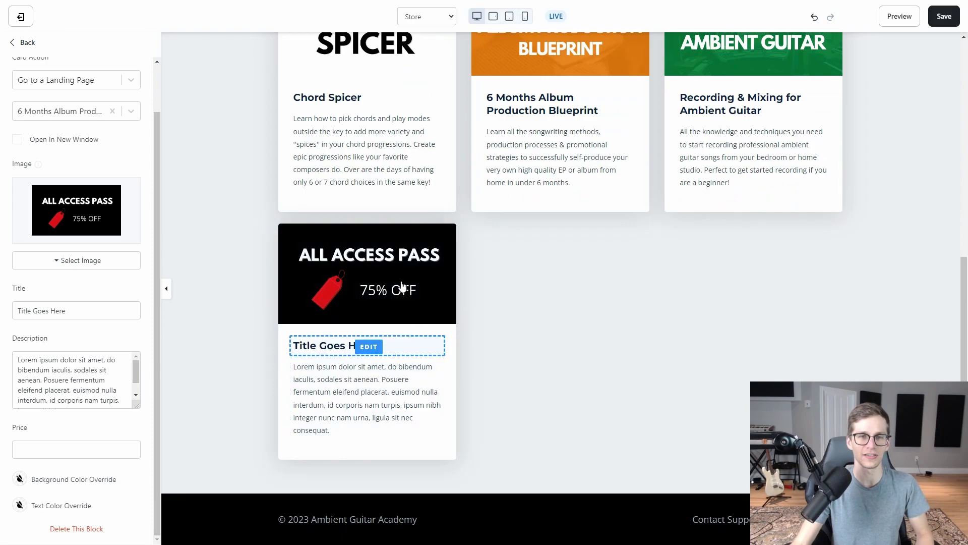
- Return to the Store Builder section's settings and move the new custom card from last to first in the card order
scroll(456, 212, up, 8)
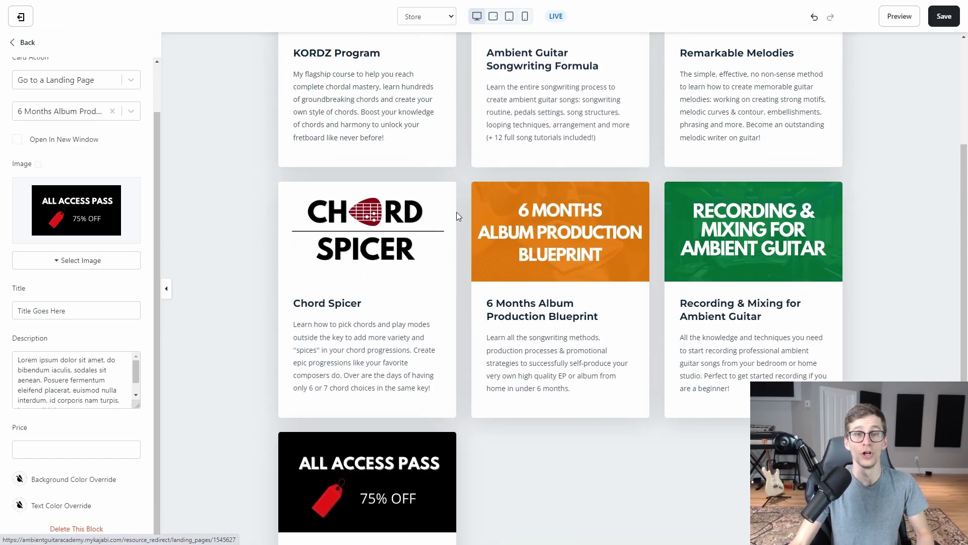
scroll(383, 252, down, 8)
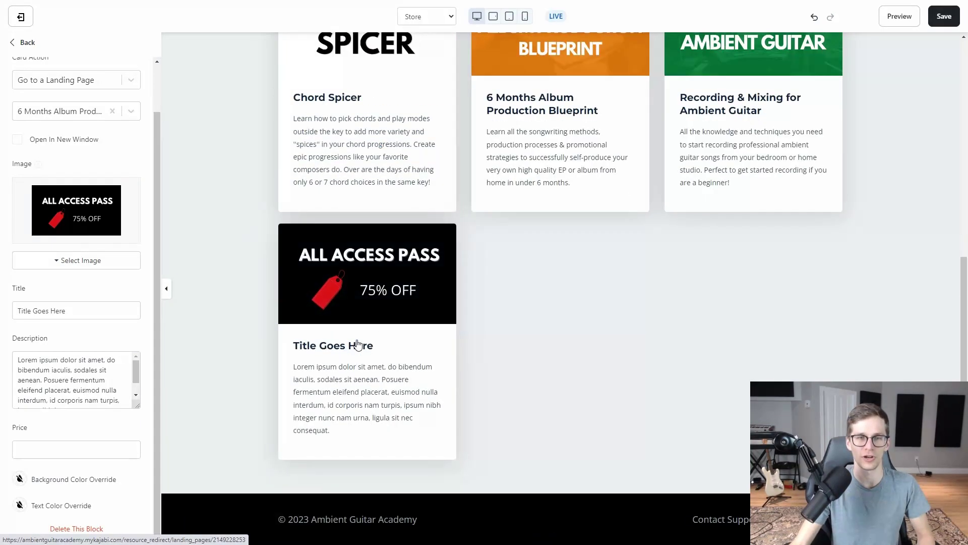
scroll(400, 294, up, 7)
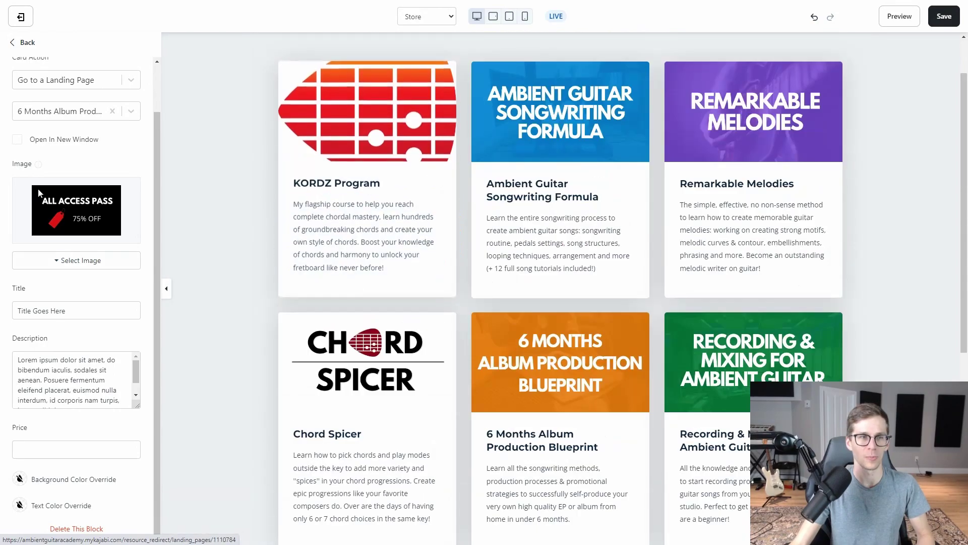
click(23, 42)
scroll(66, 162, down, 2)
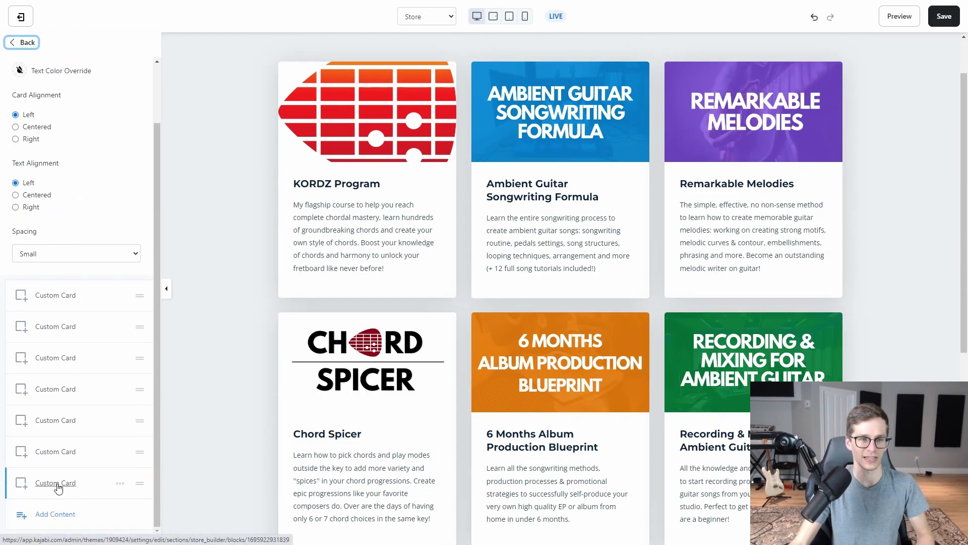
drag(139, 483, 143, 297)
scroll(423, 288, up, 1)
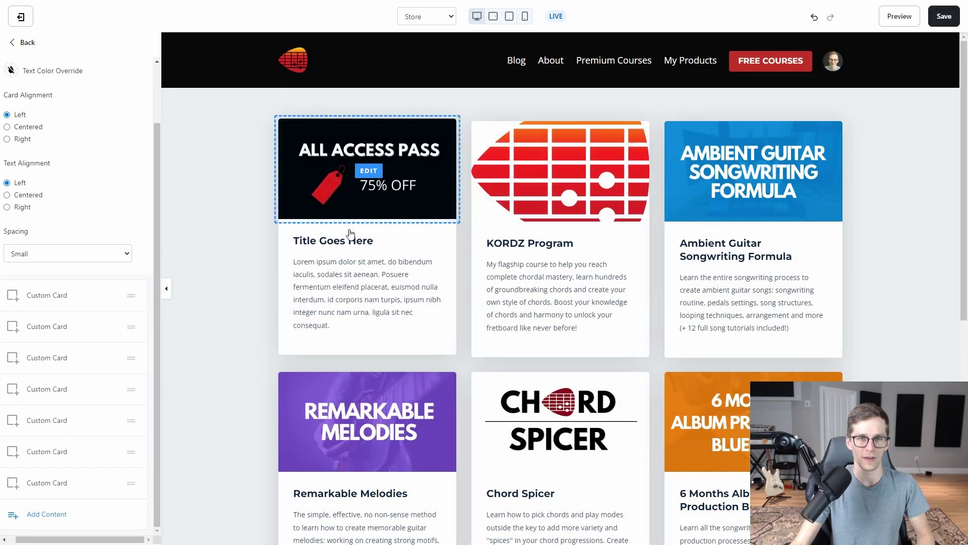